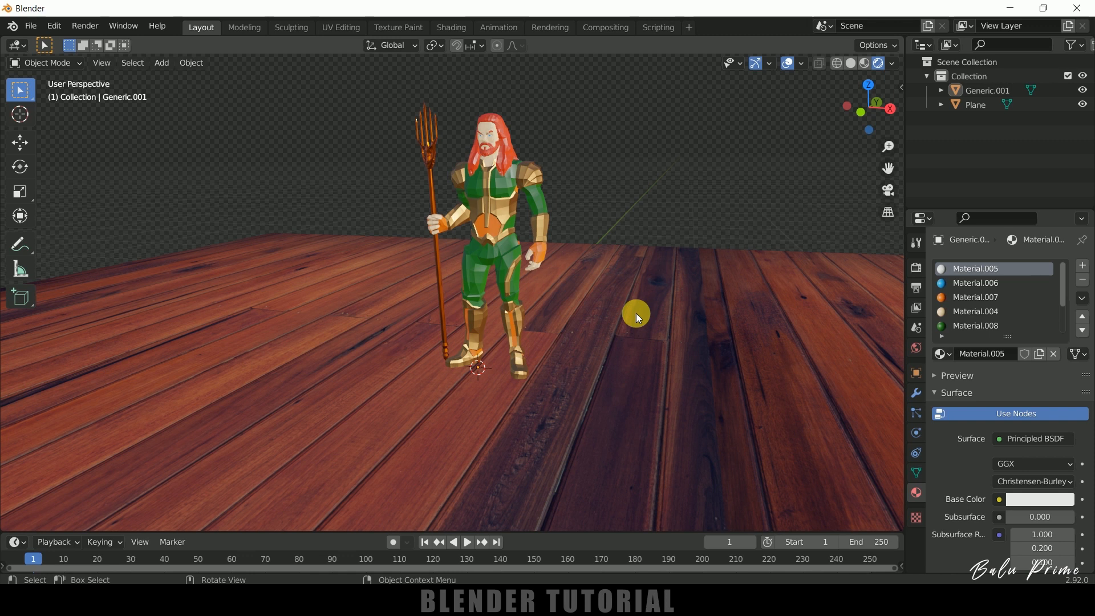
# Filter the add-ons to the Add Curve category, make sure Extra Objects is enabled, and save the preferences.
pyautogui.click(54, 26)
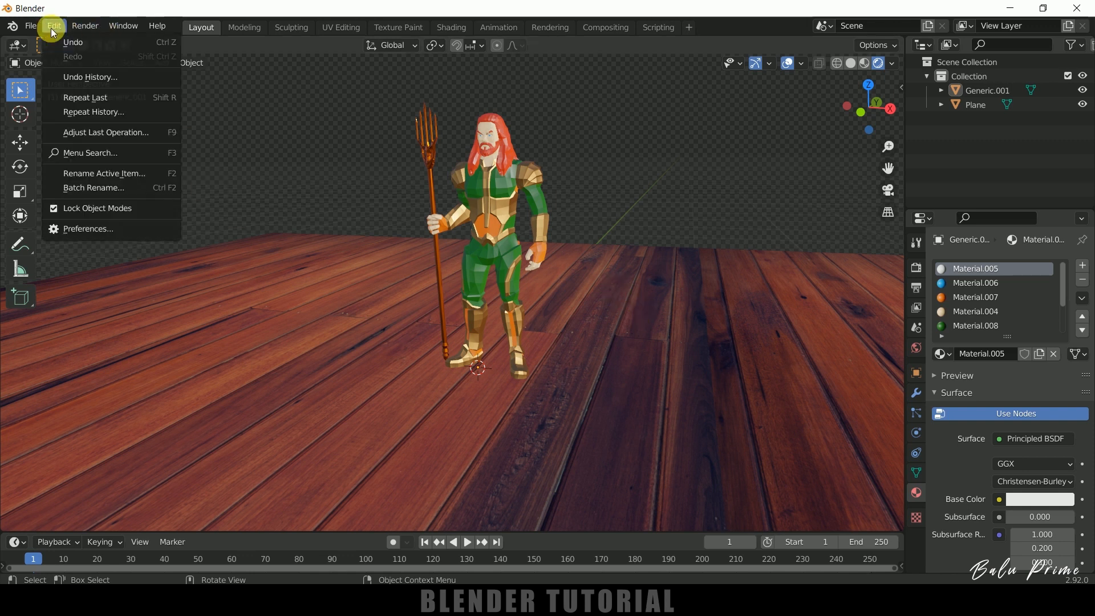
pyautogui.click(97, 230)
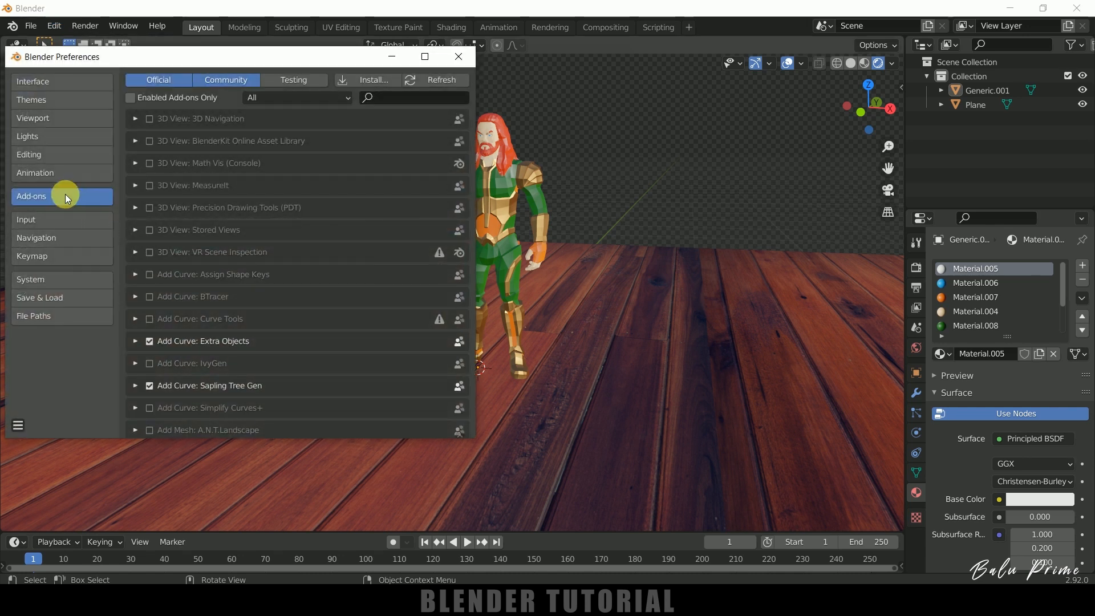
pyautogui.click(281, 95)
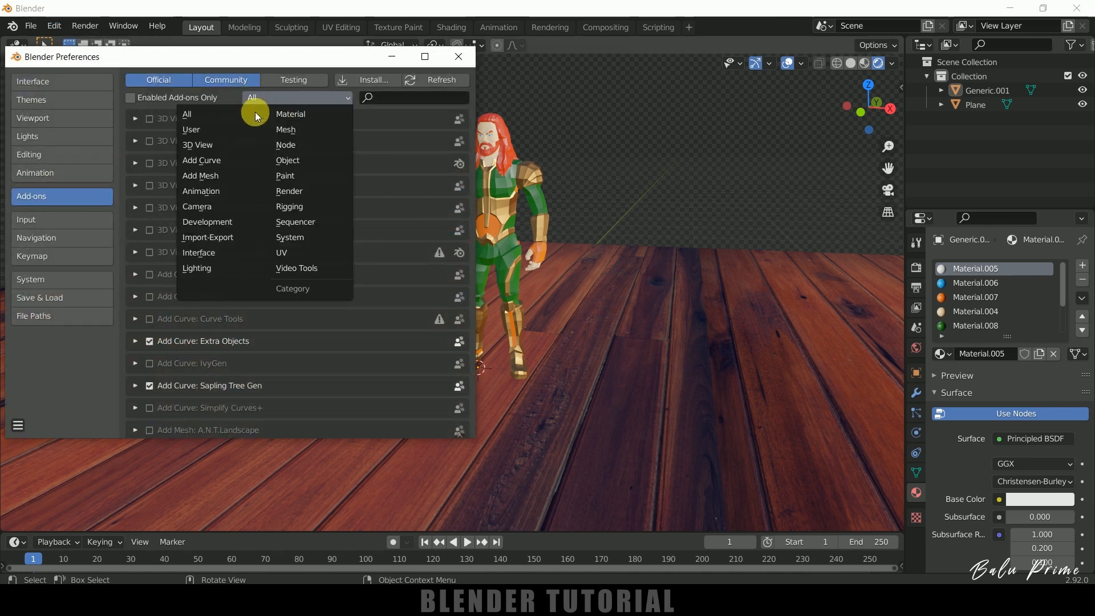
pyautogui.click(225, 157)
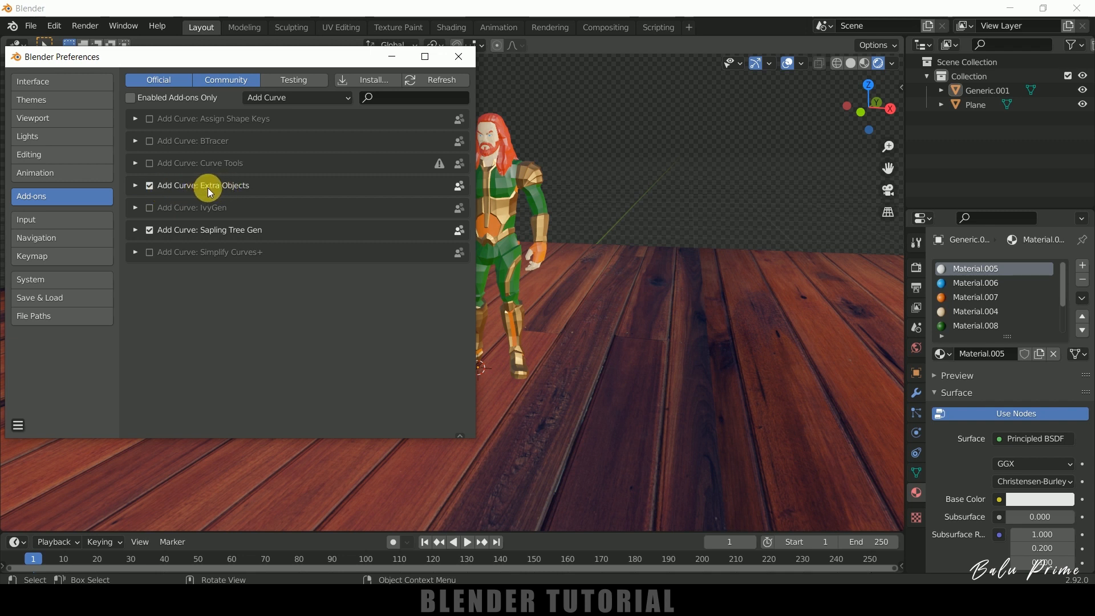
pyautogui.click(149, 186)
pyautogui.click(18, 426)
pyautogui.click(77, 389)
pyautogui.click(461, 58)
# Add a Helix (3D) curve profile at the scene origin.
pyautogui.click(162, 61)
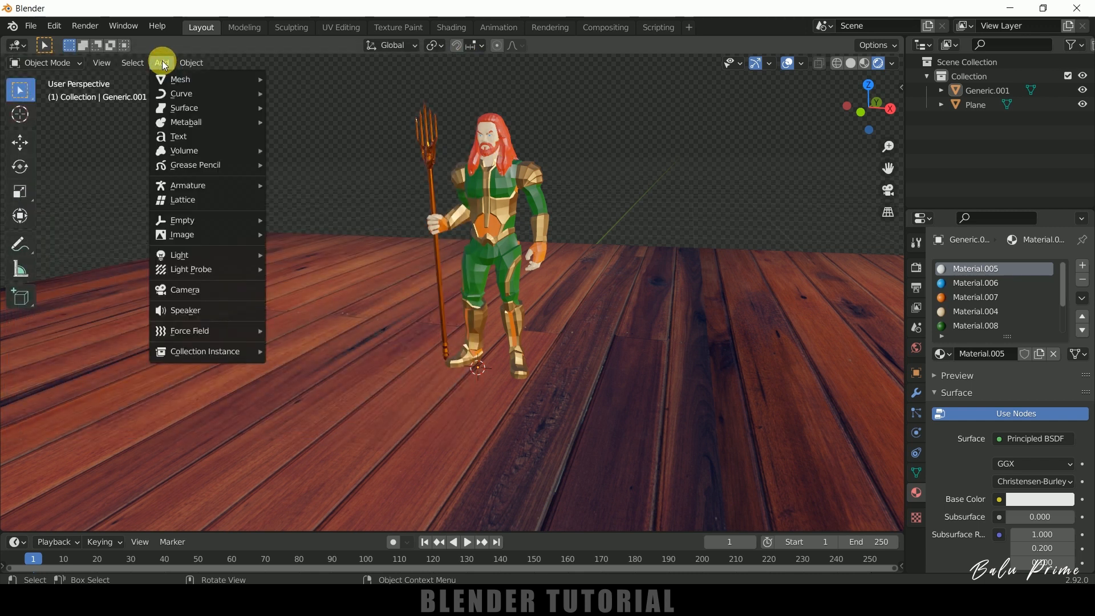
pyautogui.moveTo(183, 95)
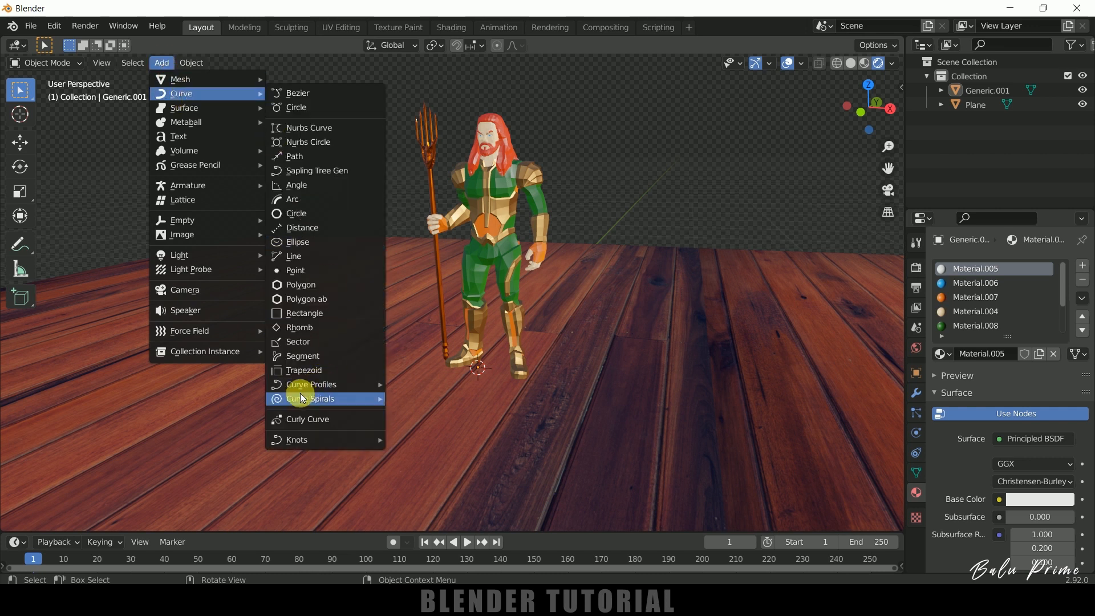
pyautogui.moveTo(318, 389)
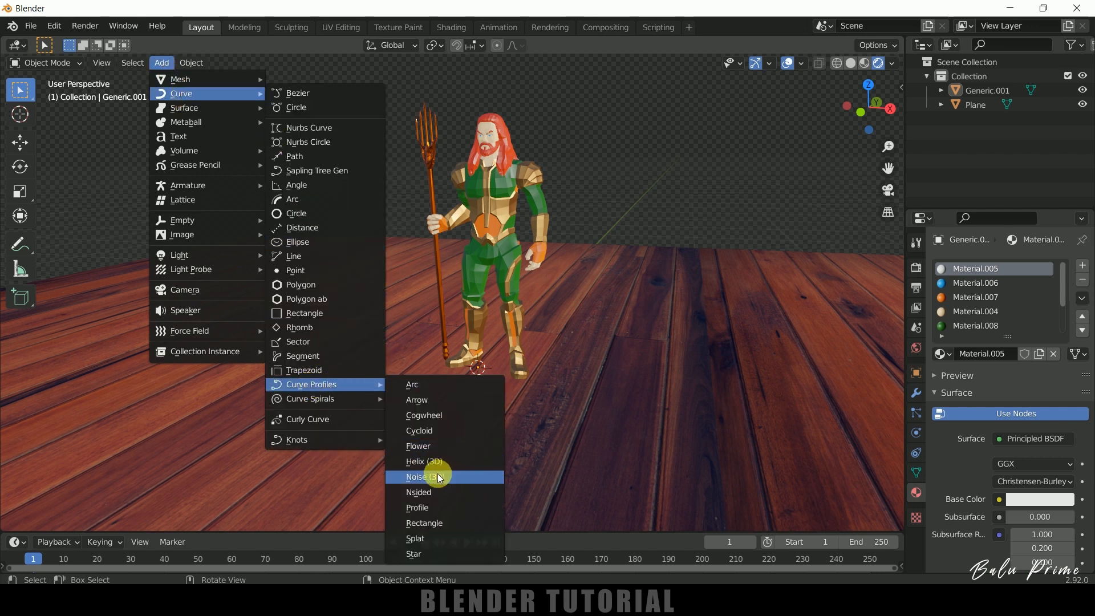
pyautogui.click(429, 462)
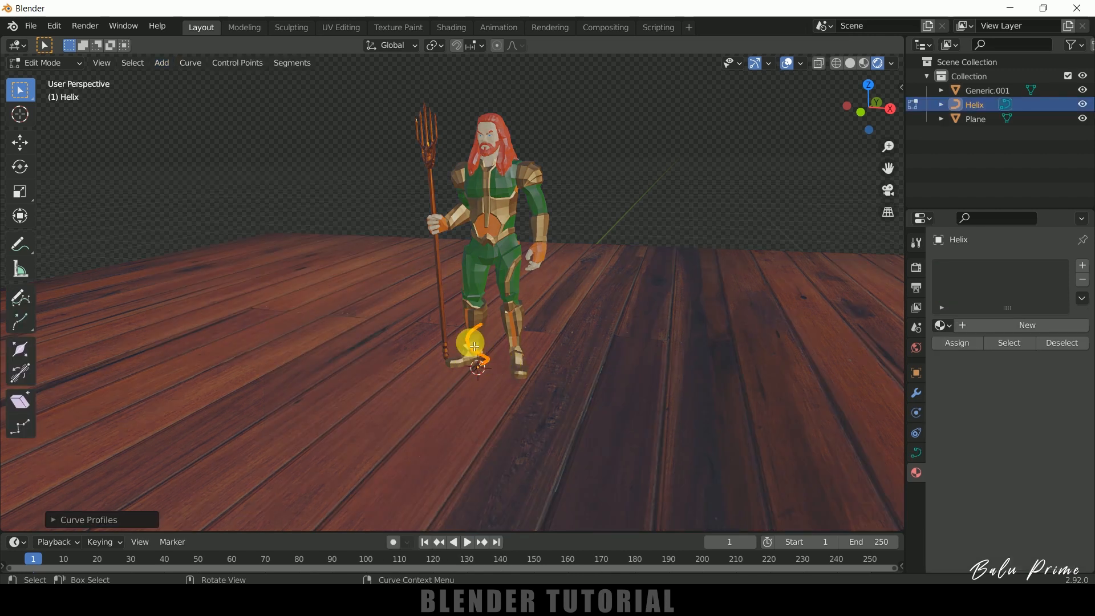
# Set the helix's height to 13.70 and its width to 14.56 so it surrounds the character.
pyautogui.click(54, 521)
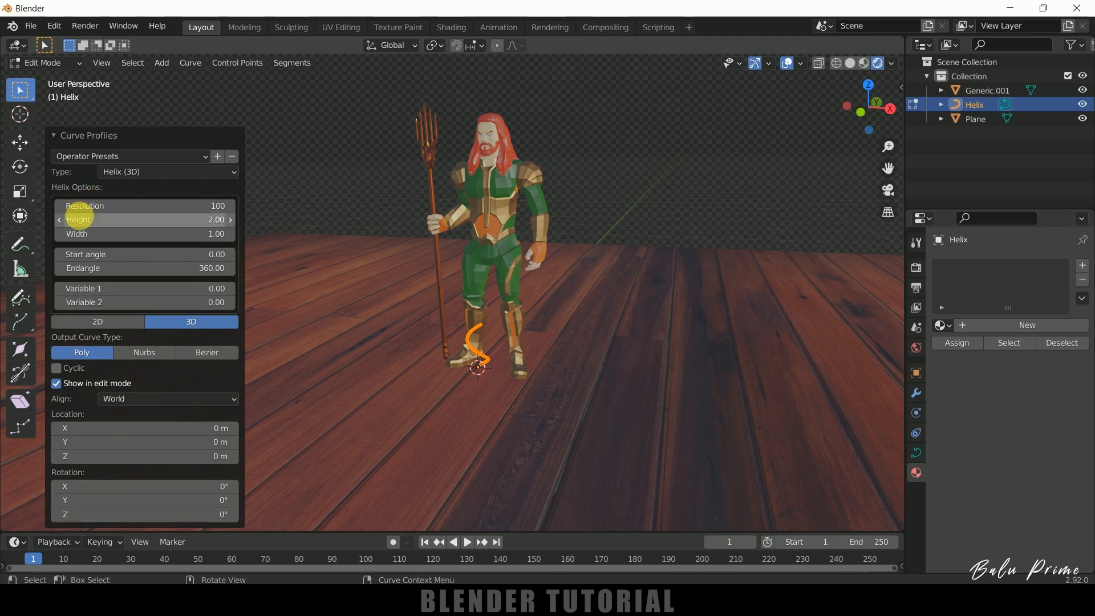
pyautogui.moveTo(112, 220); pyautogui.dragTo(308, 208)
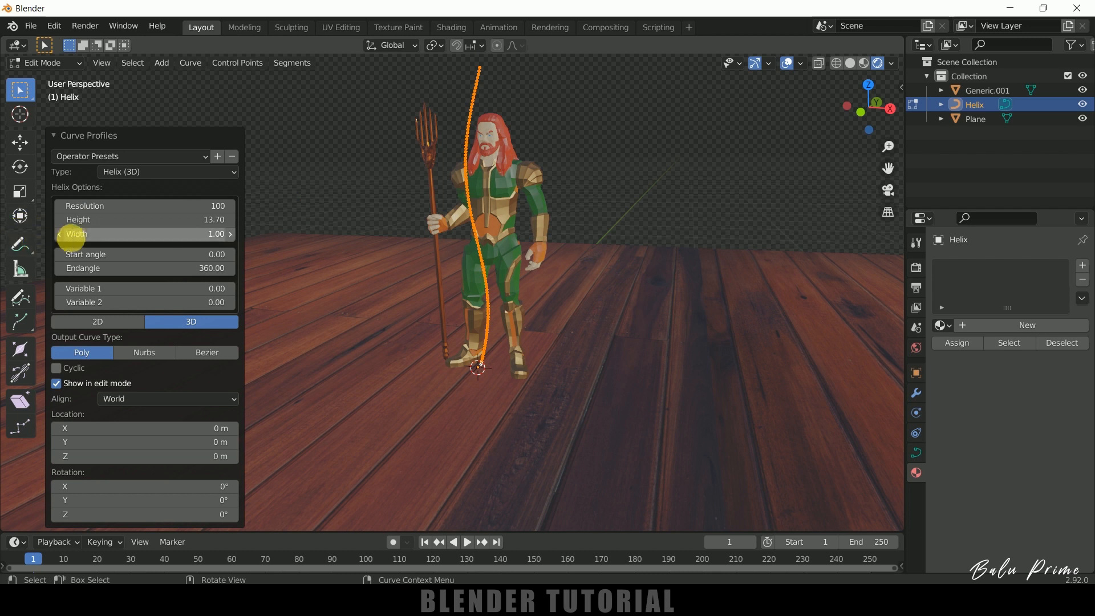
pyautogui.moveTo(134, 234); pyautogui.dragTo(359, 225)
pyautogui.moveTo(685, 202); pyautogui.dragTo(665, 215, button='middle')
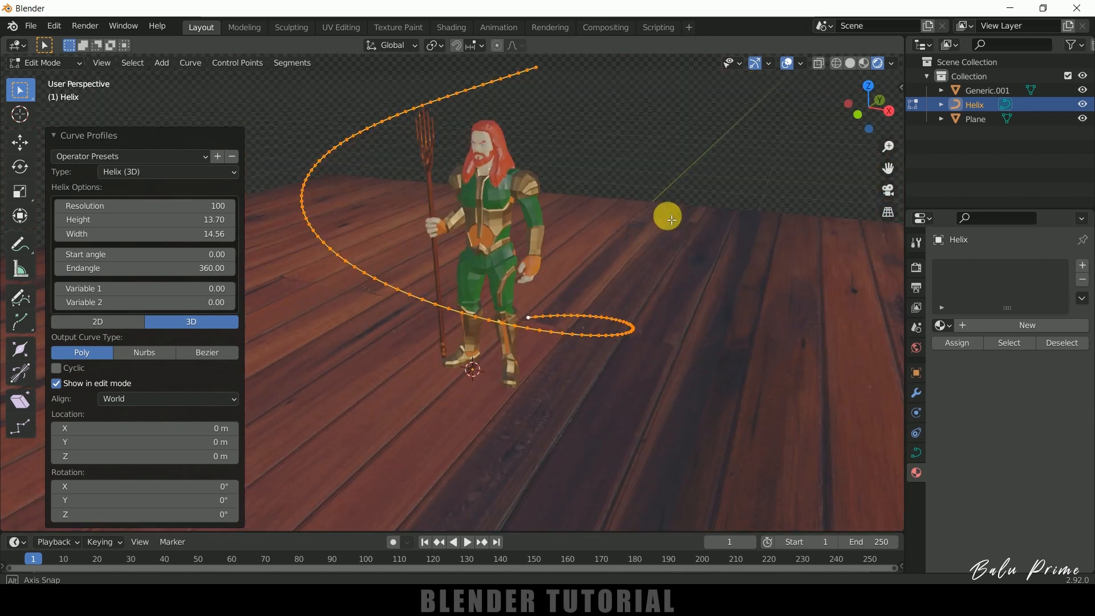
# Set the helix's end angle to 720 and return to Object Mode.
pyautogui.click(98, 273)
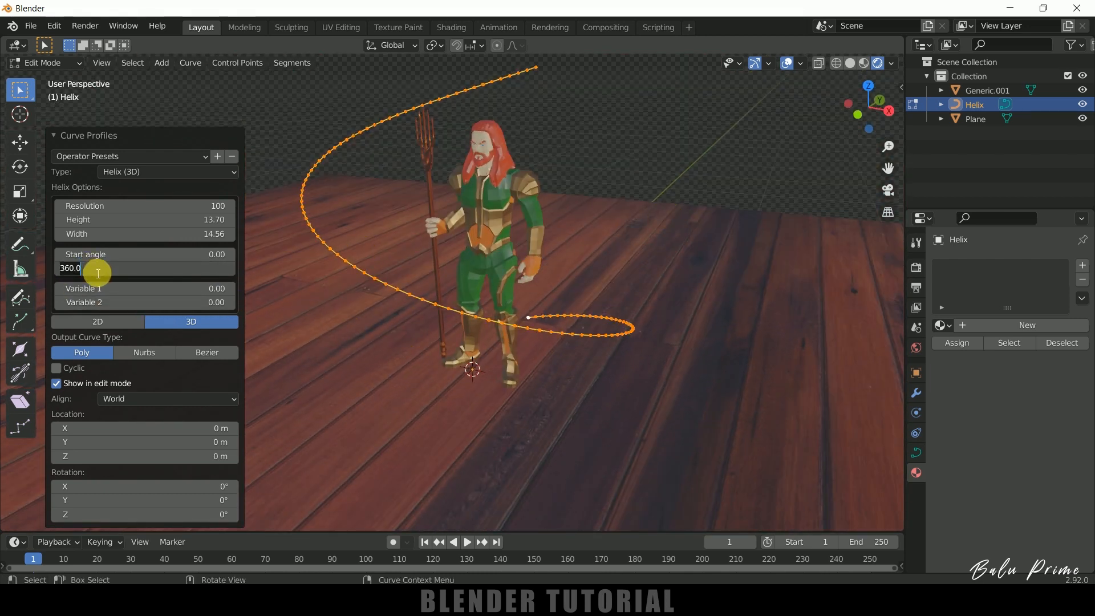
pyautogui.press('Return')
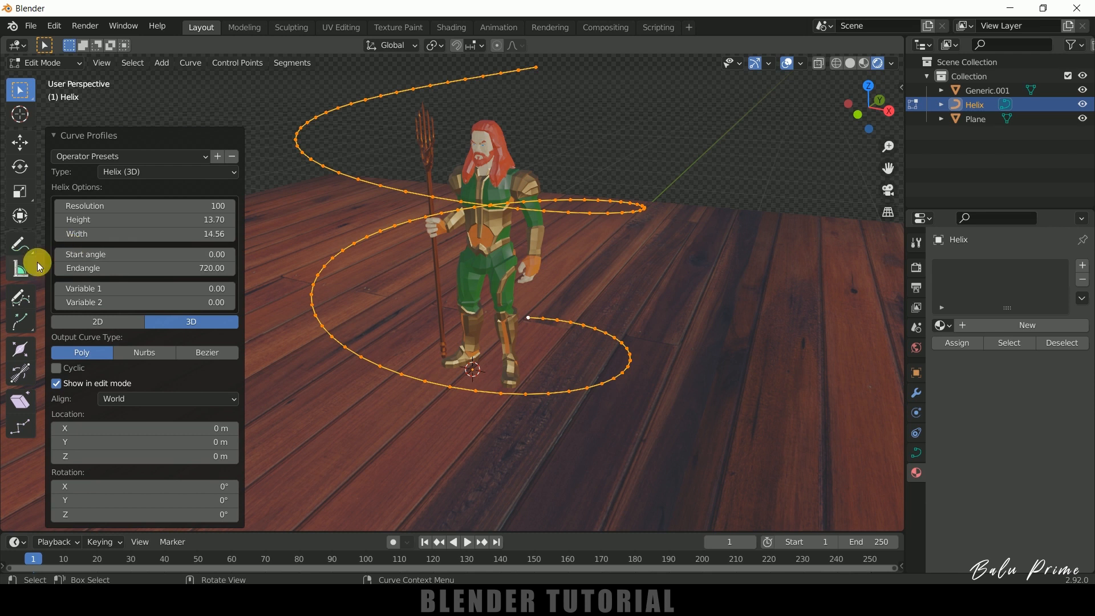
pyautogui.moveTo(528, 296); pyautogui.dragTo(432, 219, button='middle')
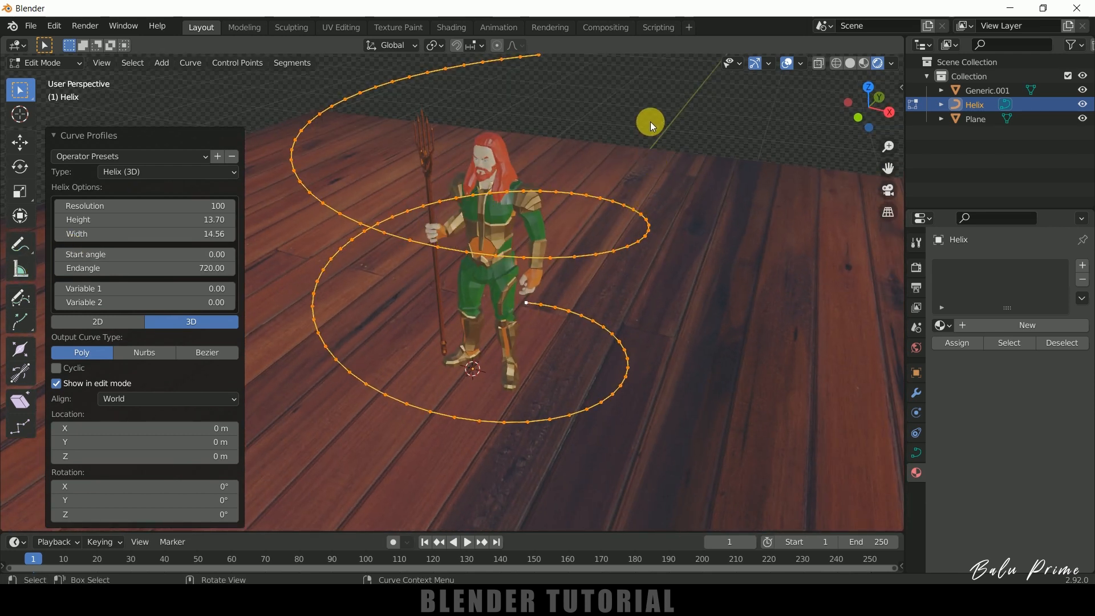
pyautogui.press('Tab')
pyautogui.moveTo(712, 244); pyautogui.dragTo(799, 228, button='middle')
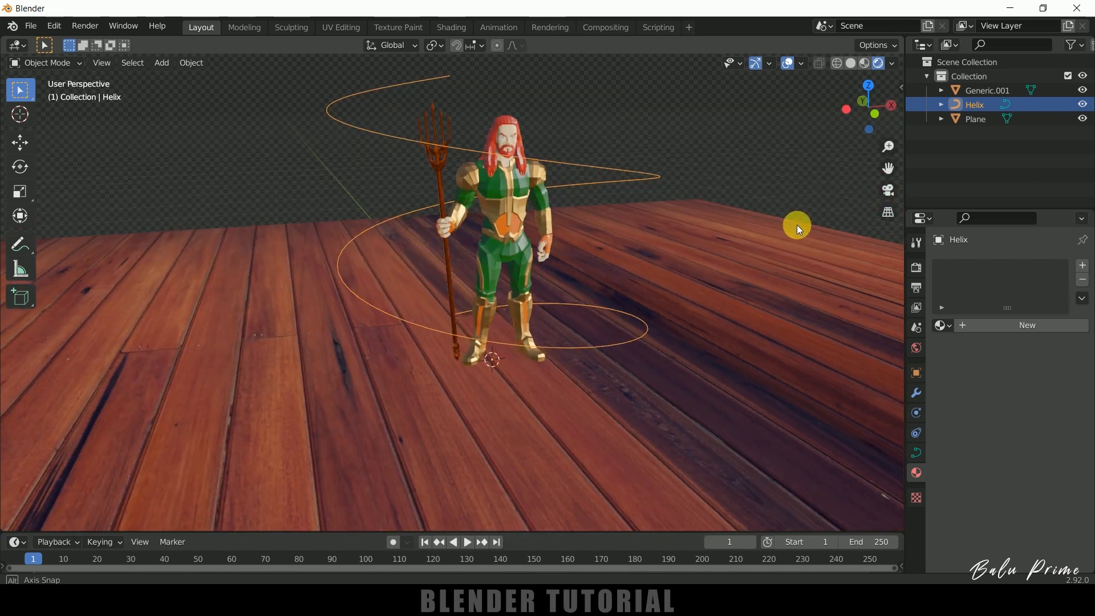
# Hide the wooden floor plane in the viewport.
pyautogui.click(754, 264)
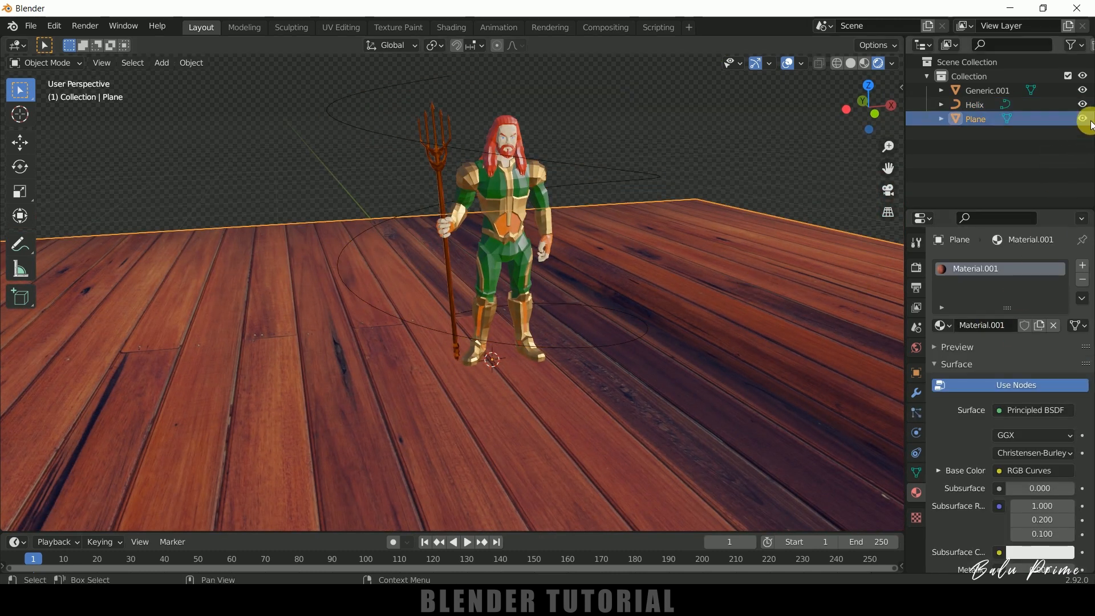
pyautogui.click(1085, 119)
pyautogui.moveTo(736, 156); pyautogui.dragTo(720, 227, button='middle')
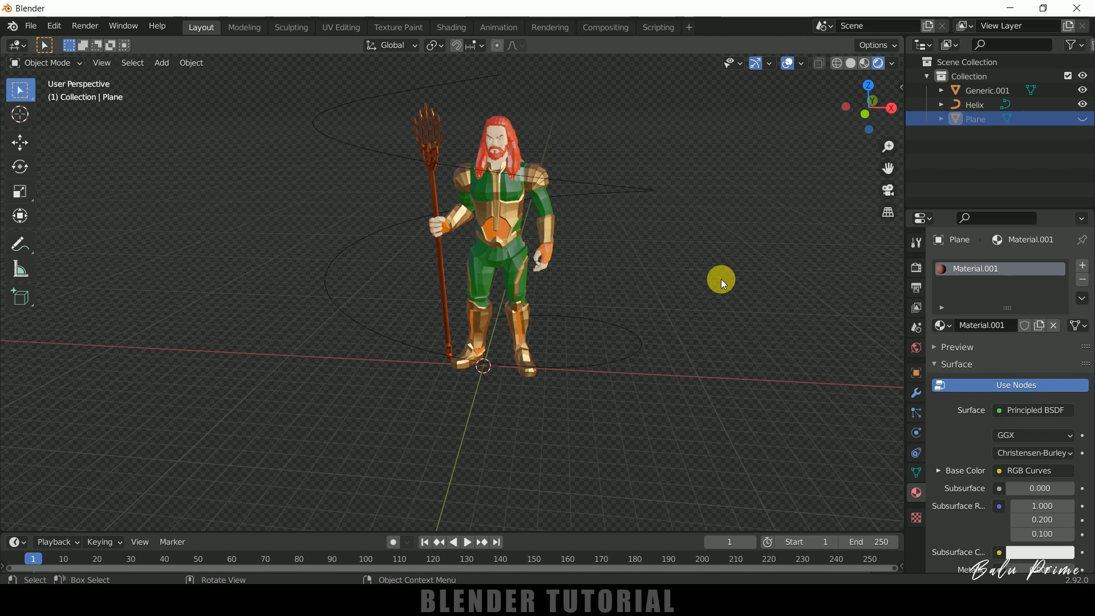
# Add a UV sphere with a 1 m radius at the scene origin.
pyautogui.click(161, 63)
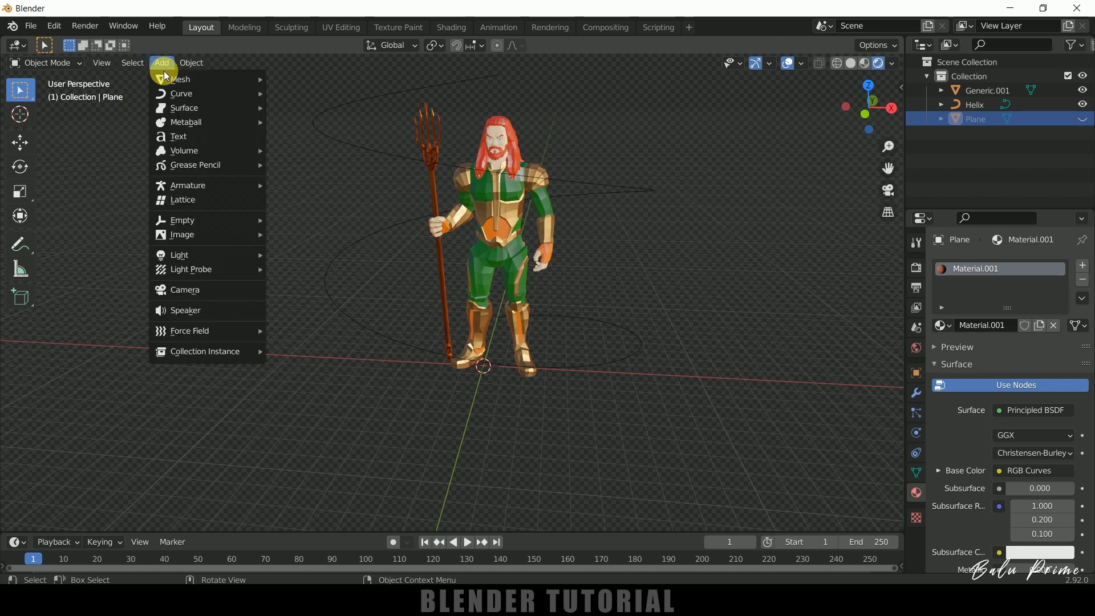
pyautogui.moveTo(197, 79)
pyautogui.click(302, 120)
pyautogui.moveTo(320, 296); pyautogui.dragTo(607, 332, button='middle')
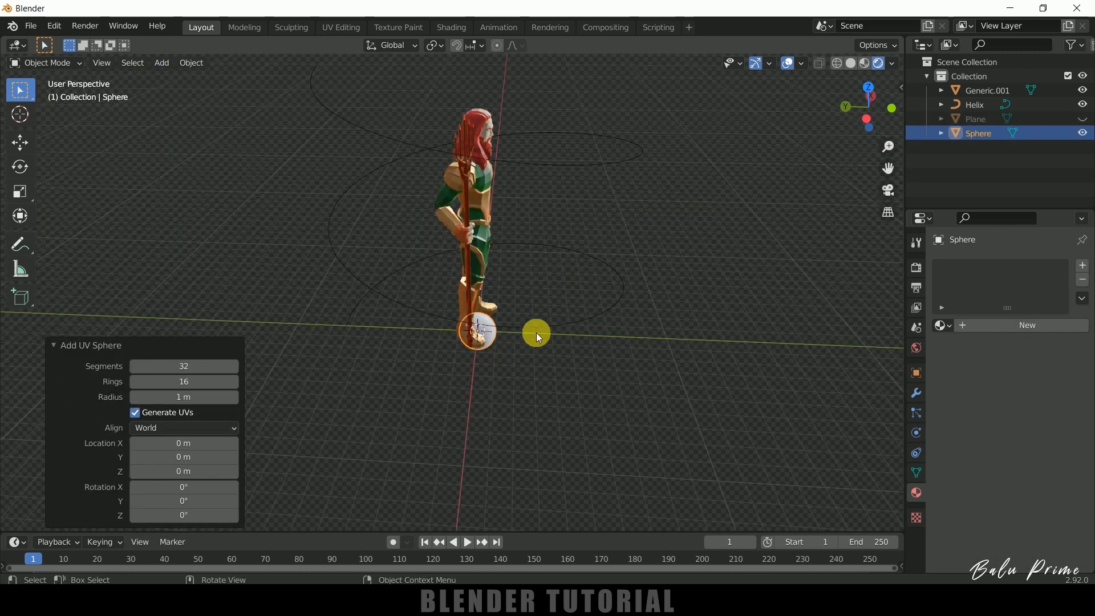
# Move the sphere along the Y axis, away from the character's feet to the lower start of the helix.
pyautogui.click(20, 143)
pyautogui.press('g')
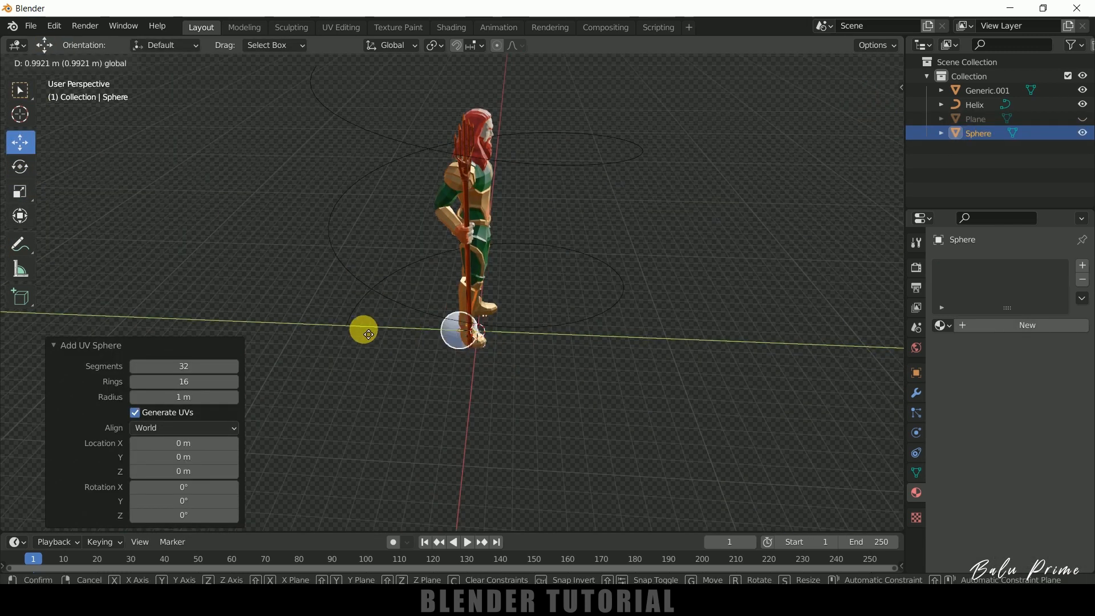
pyautogui.click(288, 328)
pyautogui.moveTo(289, 328); pyautogui.dragTo(570, 341, button='middle')
pyautogui.click(381, 391)
pyautogui.moveTo(535, 391); pyautogui.dragTo(294, 468, button='middle')
pyautogui.click(294, 469)
pyautogui.moveTo(536, 444); pyautogui.dragTo(429, 436, button='middle')
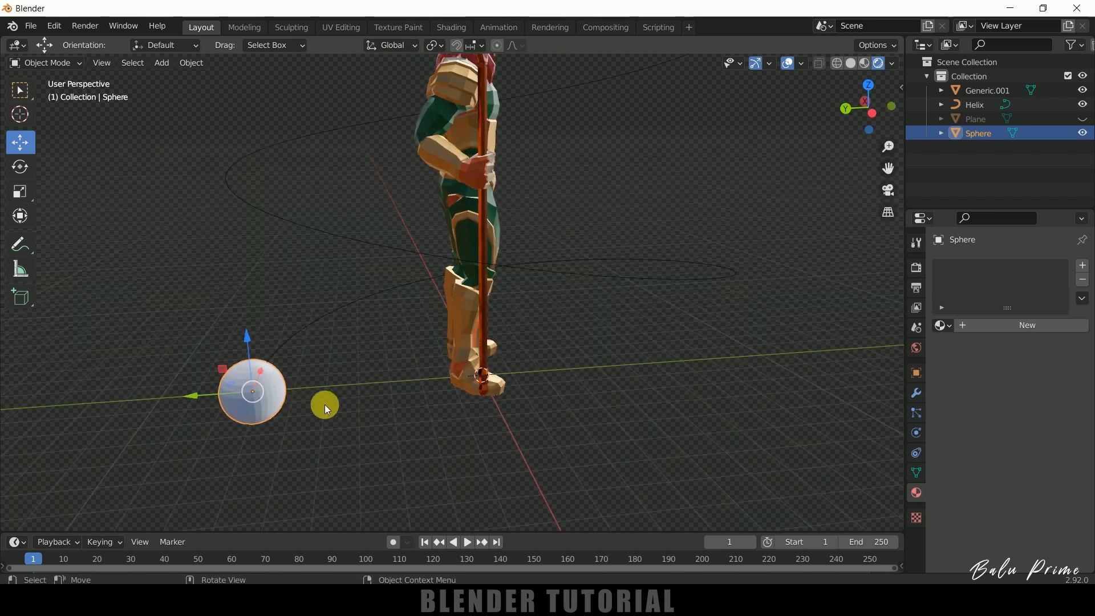
pyautogui.click(327, 435)
# Add an emitter particle system to the sphere and play the animation to preview the emission.
pyautogui.click(279, 402)
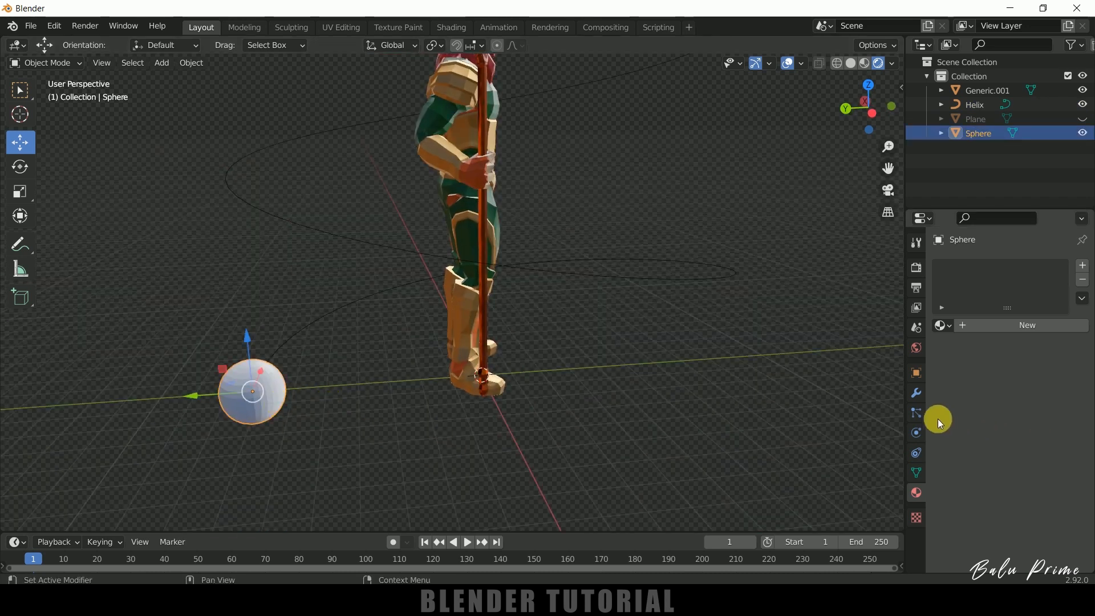
pyautogui.click(916, 414)
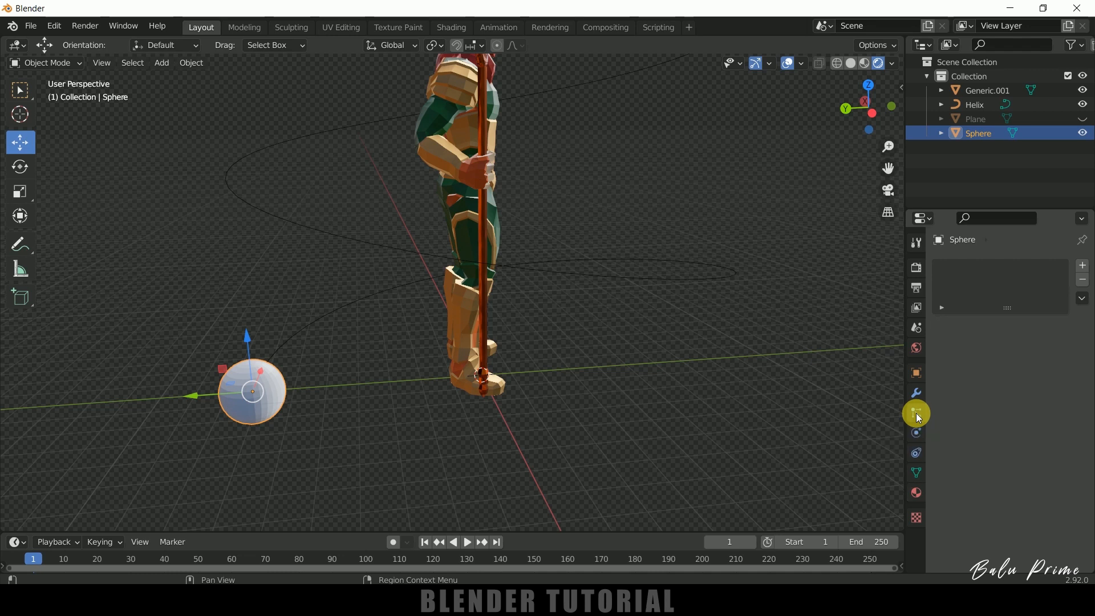
pyautogui.click(1083, 267)
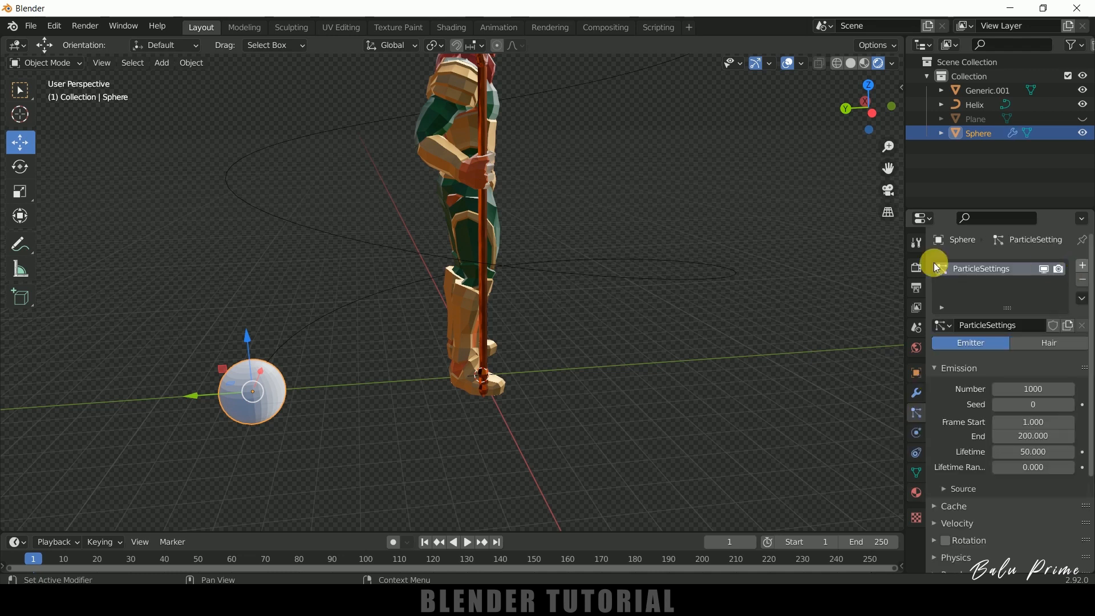
pyautogui.moveTo(698, 352); pyautogui.dragTo(673, 366, button='middle')
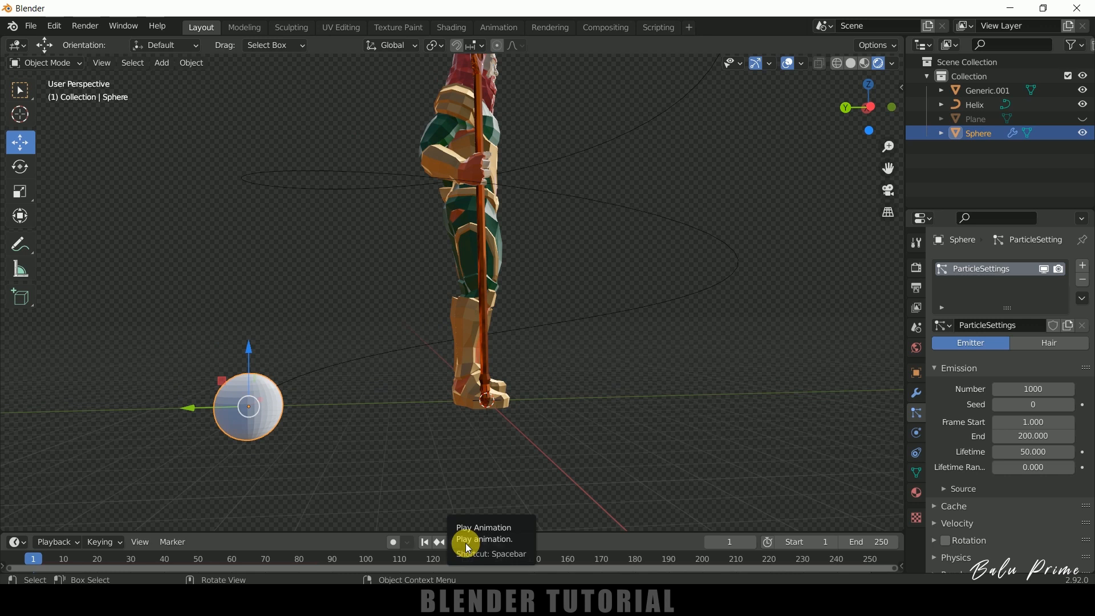
pyautogui.click(467, 543)
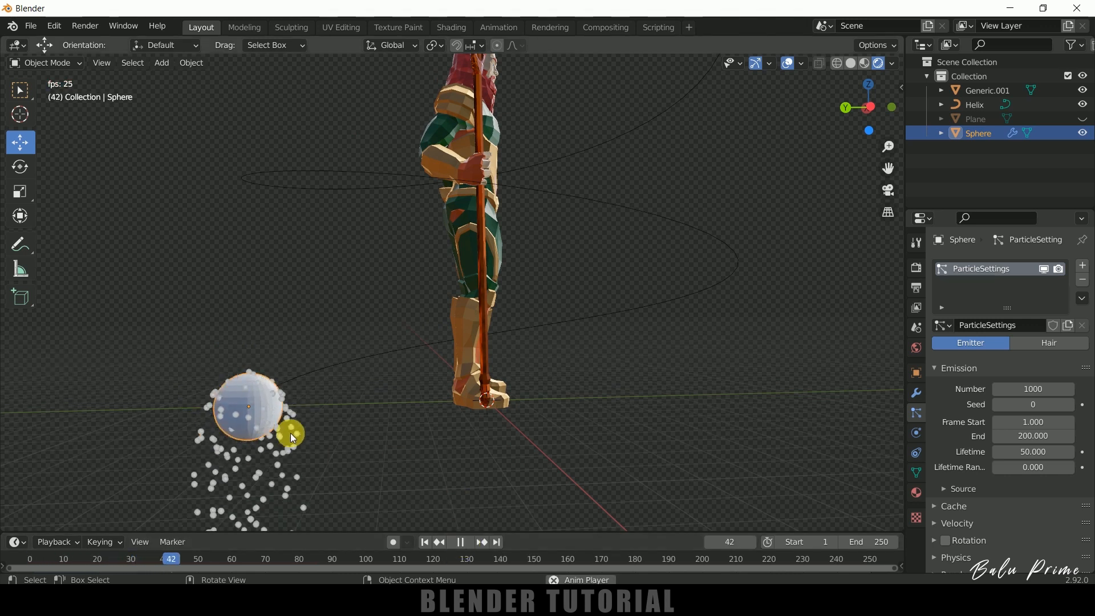
pyautogui.click(460, 542)
pyautogui.moveTo(579, 412); pyautogui.dragTo(581, 433, button='middle')
# Set the Gravity field weight of the sphere's particles to 0 and preview the emission from the first frame.
pyautogui.scroll(-5, 974, 470)
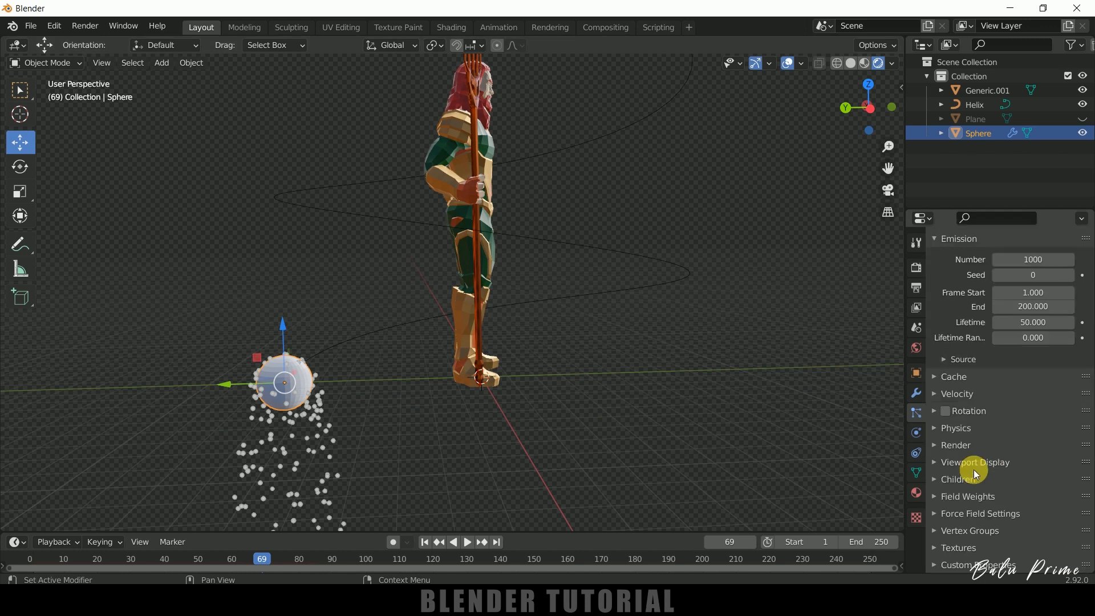
pyautogui.click(952, 503)
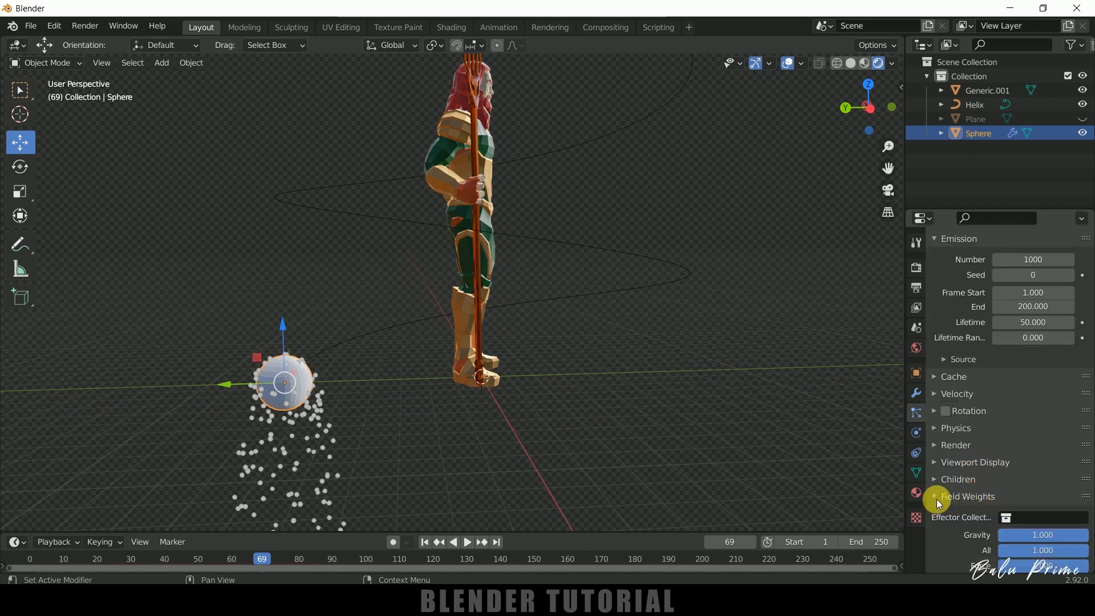
pyautogui.click(425, 542)
pyautogui.click(470, 542)
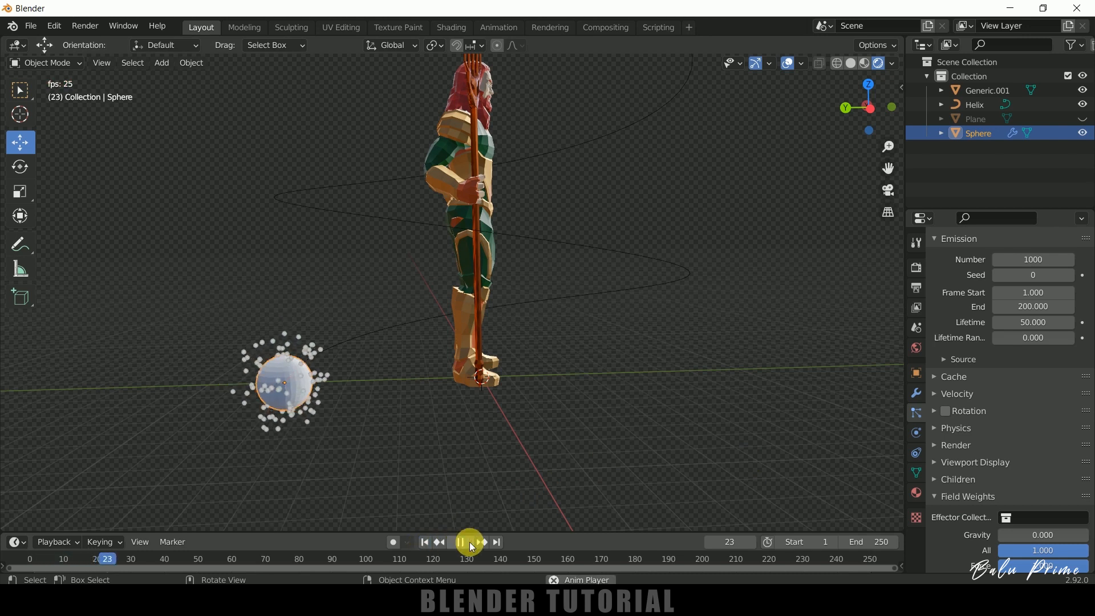
pyautogui.click(454, 538)
pyautogui.click(426, 542)
# Add a metaball of type Ball and move it along the X axis to about -18.6 m, clear of the character.
pyautogui.moveTo(654, 422); pyautogui.dragTo(559, 436, button='middle')
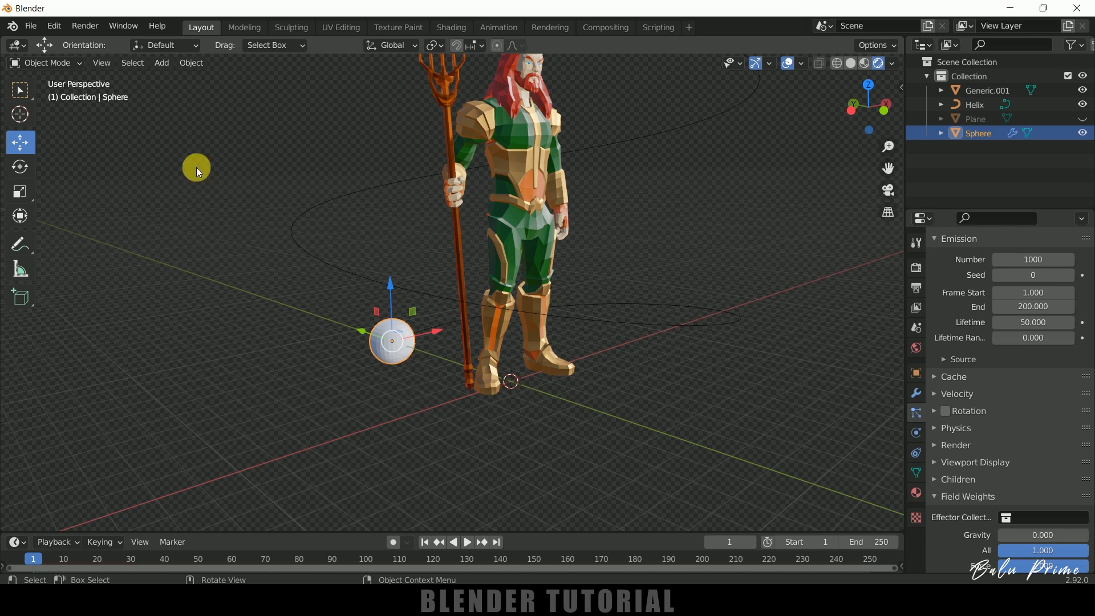
pyautogui.click(160, 64)
pyautogui.moveTo(174, 117)
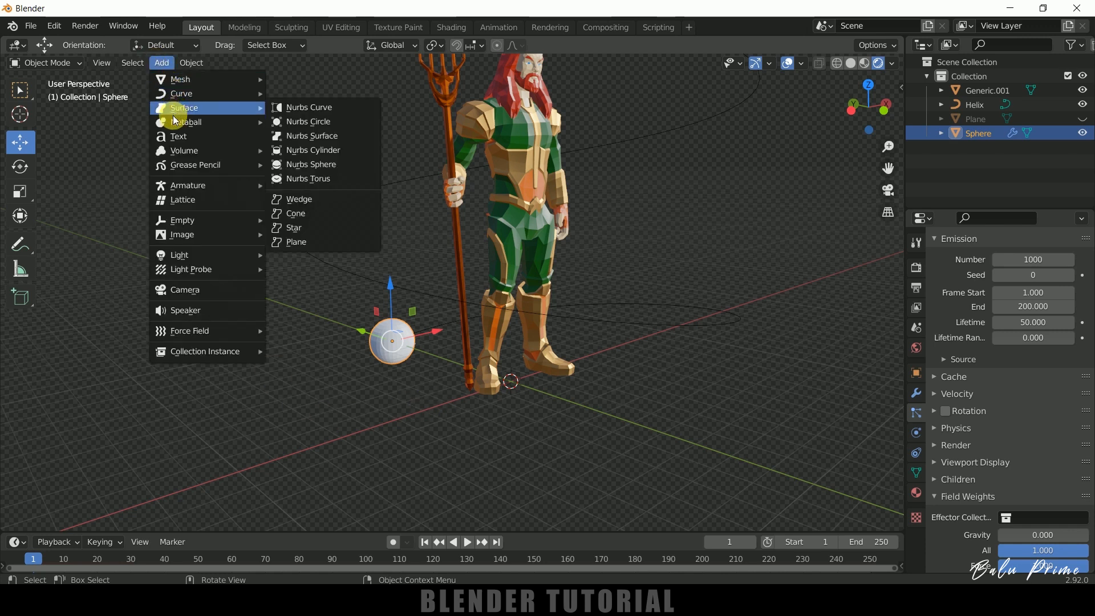
pyautogui.click(285, 118)
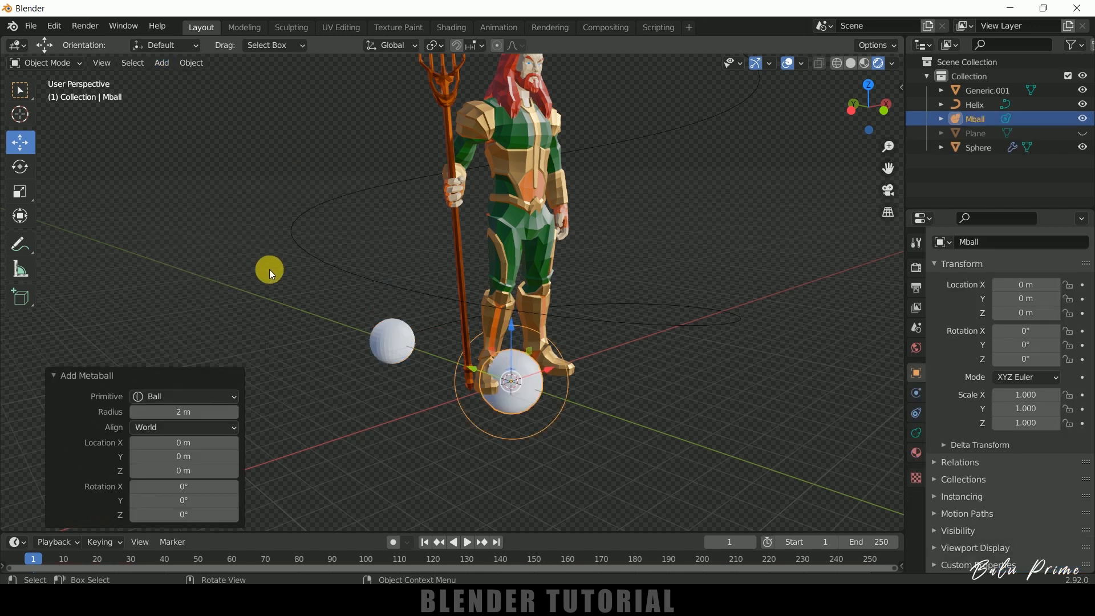
pyautogui.moveTo(549, 372); pyautogui.dragTo(399, 430)
pyautogui.scroll(-3, 460, 431)
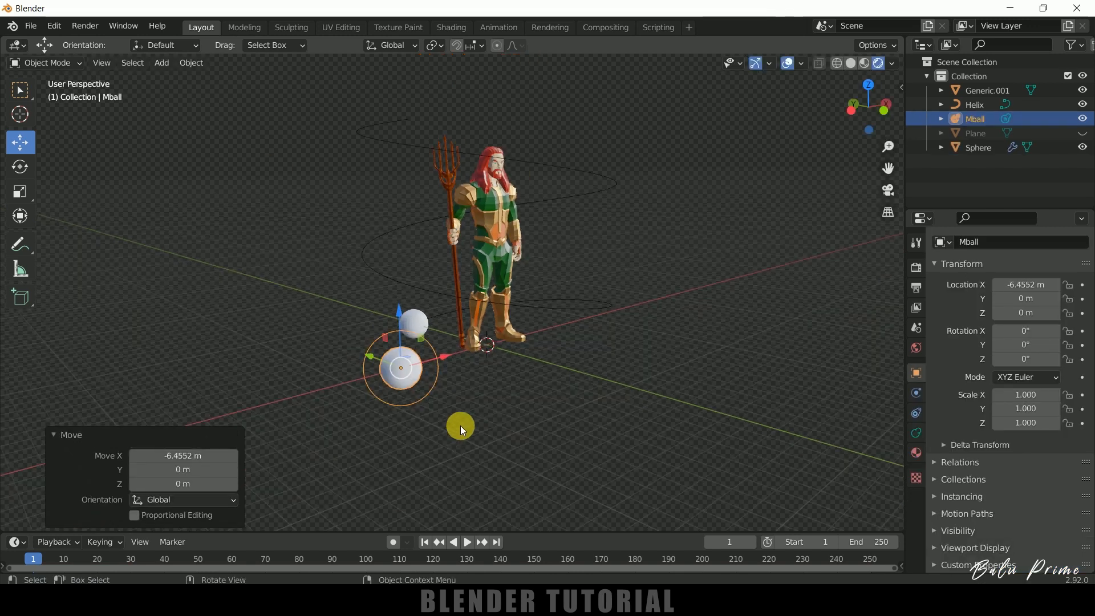
pyautogui.moveTo(445, 356); pyautogui.dragTo(226, 419)
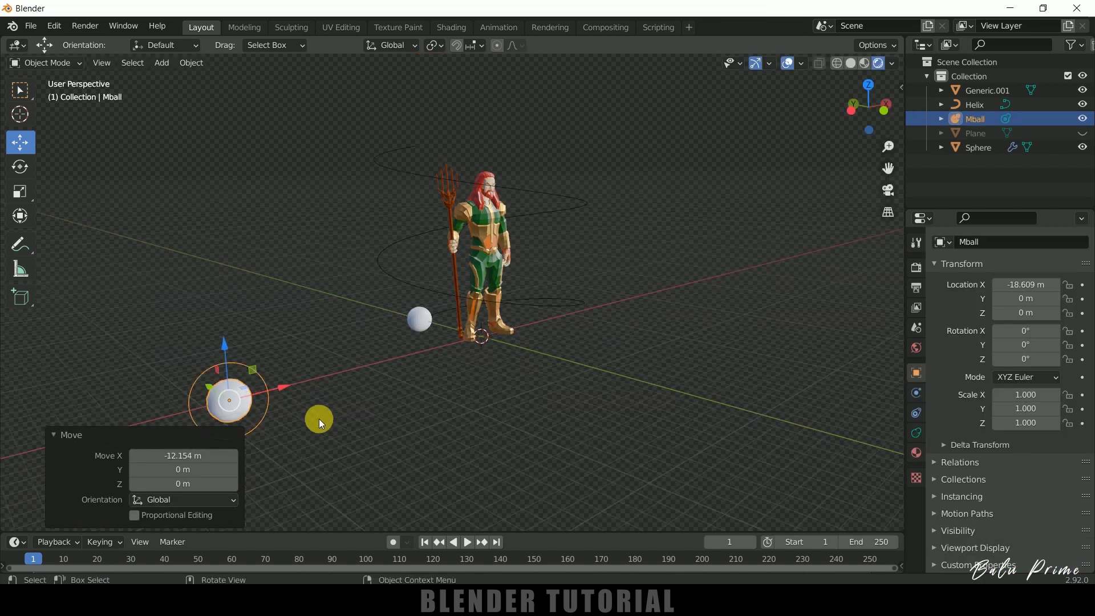
# Render the small sphere's particles as Object, with the metaball as the instance object.
pyautogui.click(423, 331)
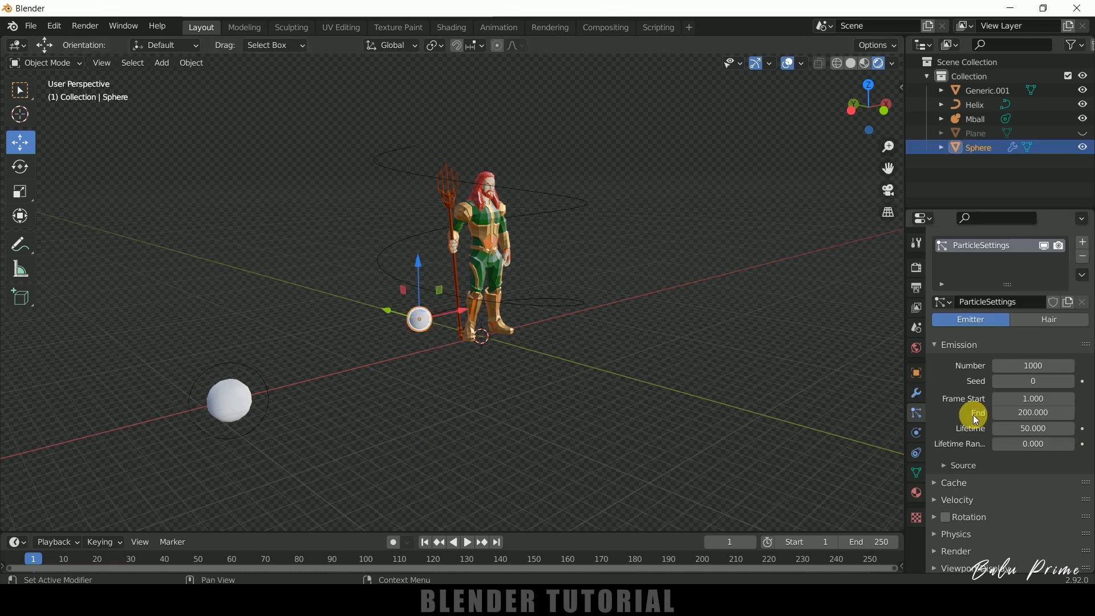
pyautogui.scroll(-10, 973, 416)
pyautogui.click(940, 324)
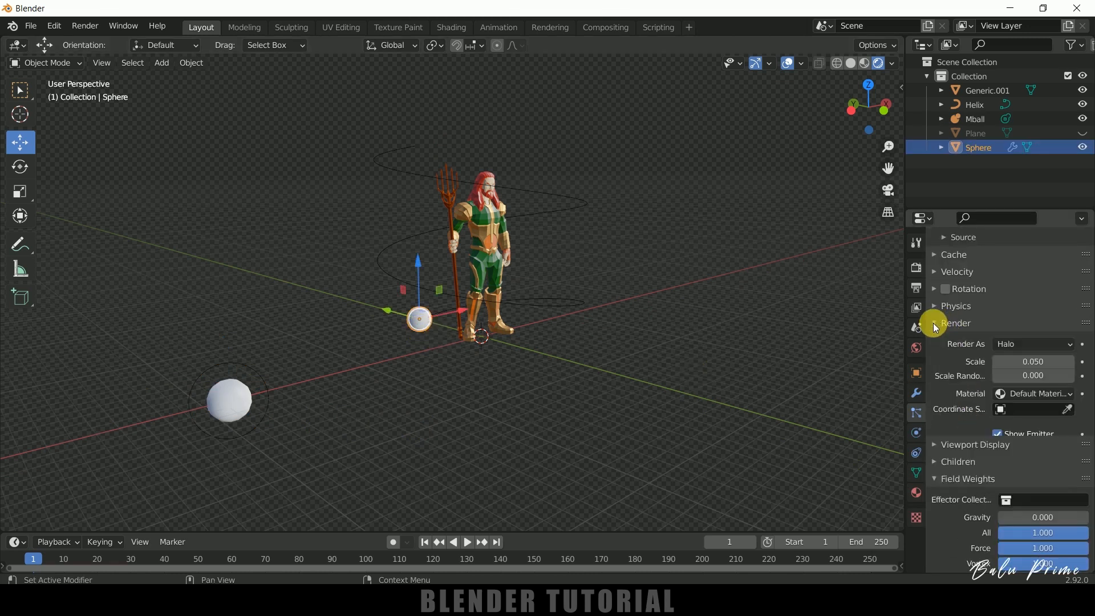
pyautogui.click(1026, 344)
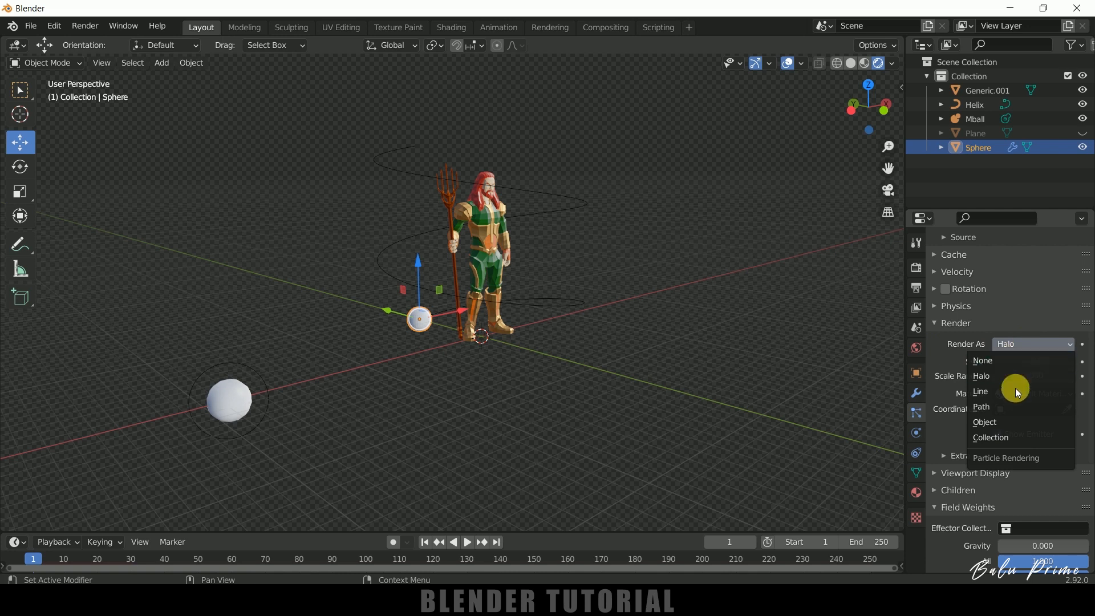
pyautogui.click(999, 422)
pyautogui.scroll(-1, 978, 426)
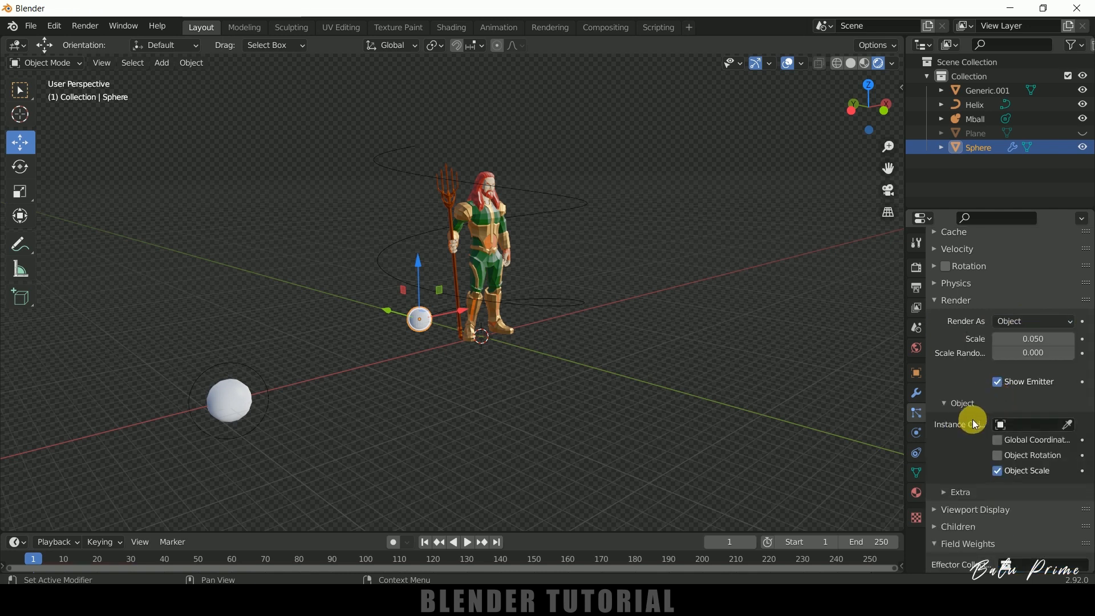
pyautogui.click(1068, 425)
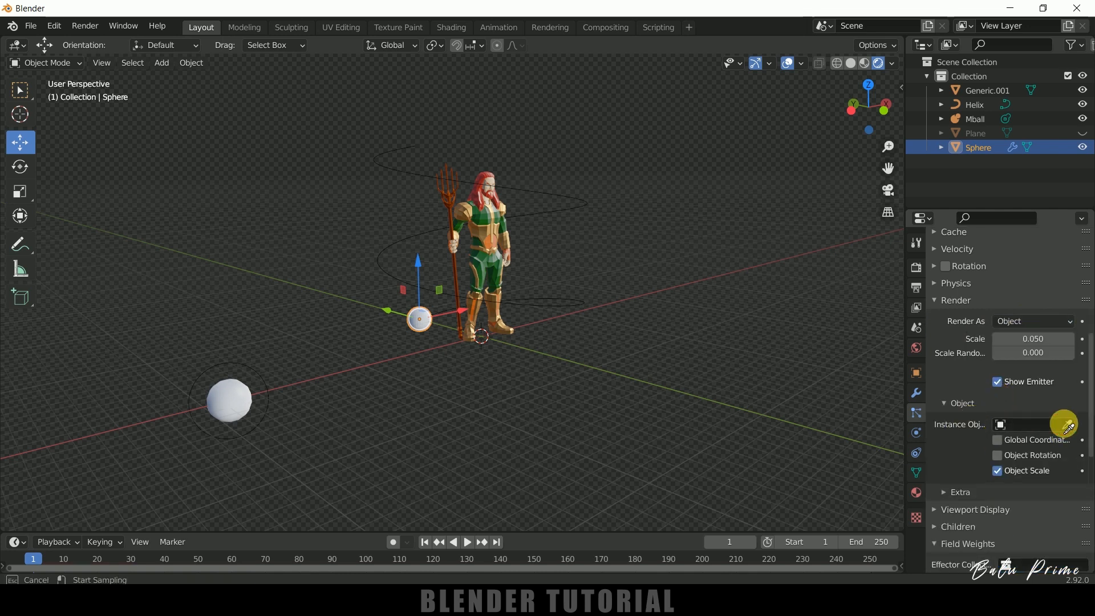
pyautogui.click(228, 393)
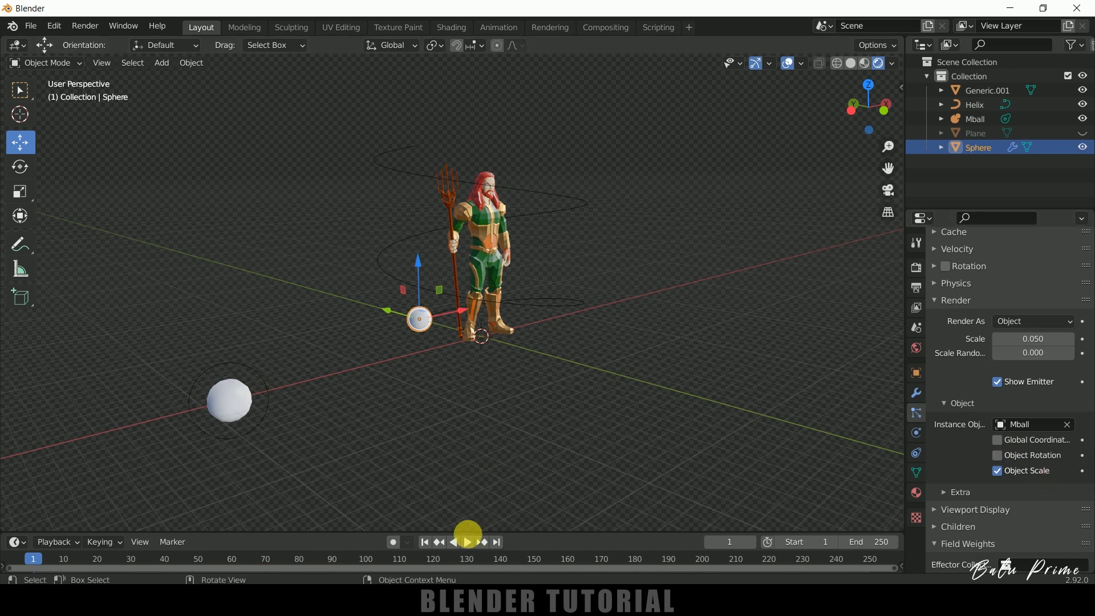
# Preview the metaball particles briefly and set their render Scale to 0.5.
pyautogui.click(470, 543)
pyautogui.click(470, 543)
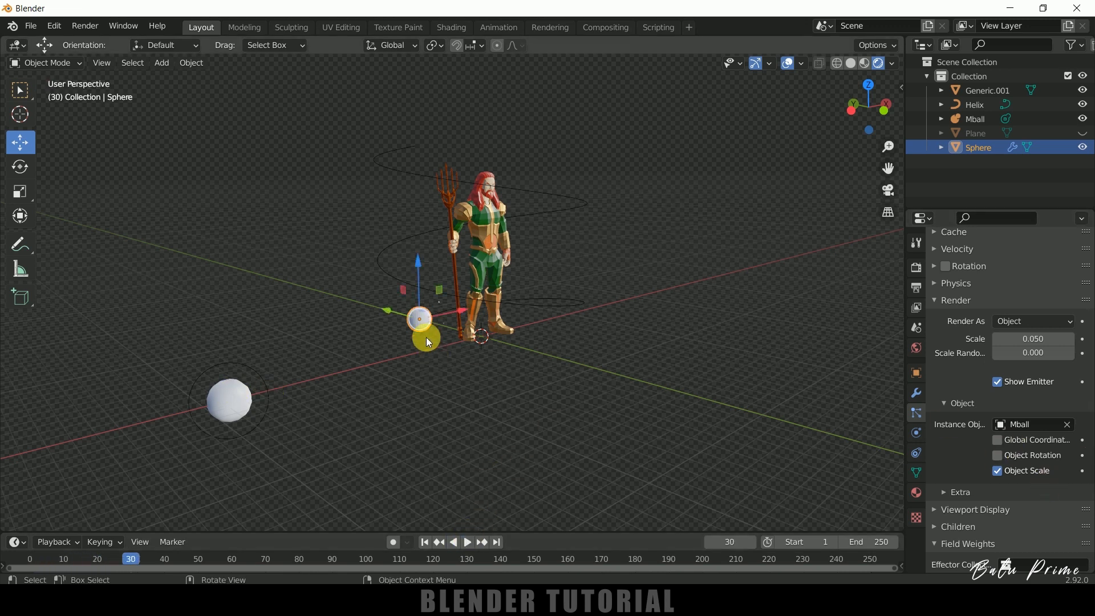
pyautogui.scroll(5, 425, 320)
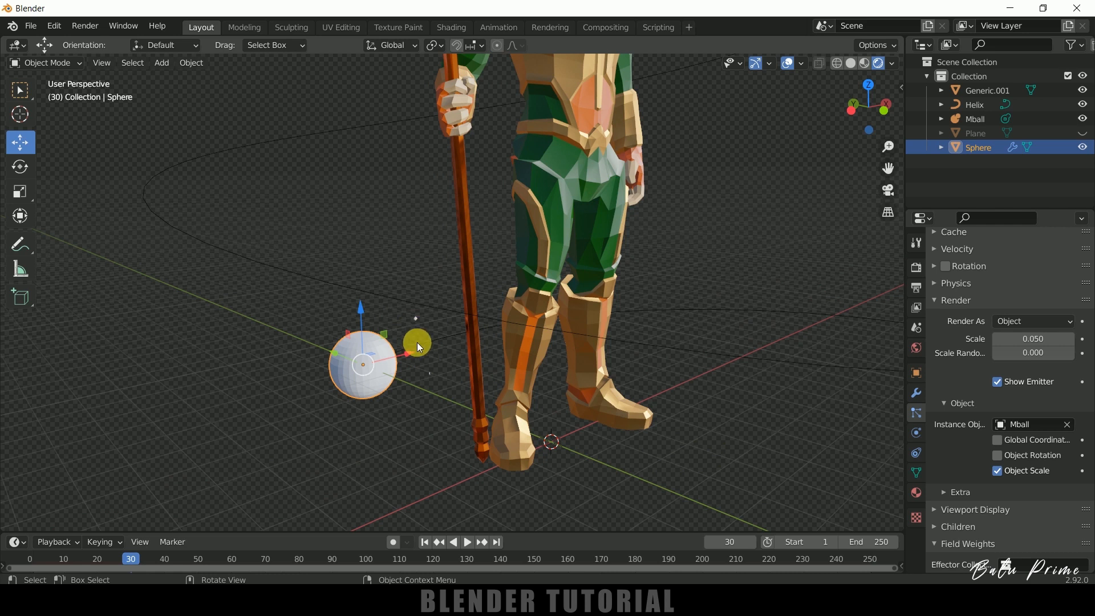
pyautogui.scroll(-3, 431, 355)
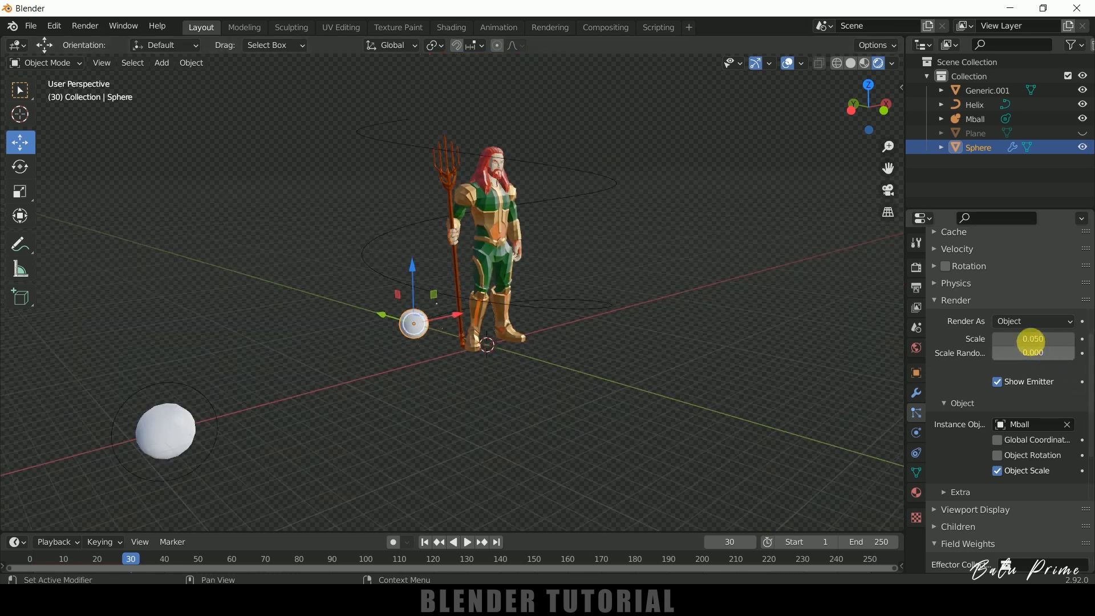
pyautogui.moveTo(1033, 339); pyautogui.dragTo(1042, 340)
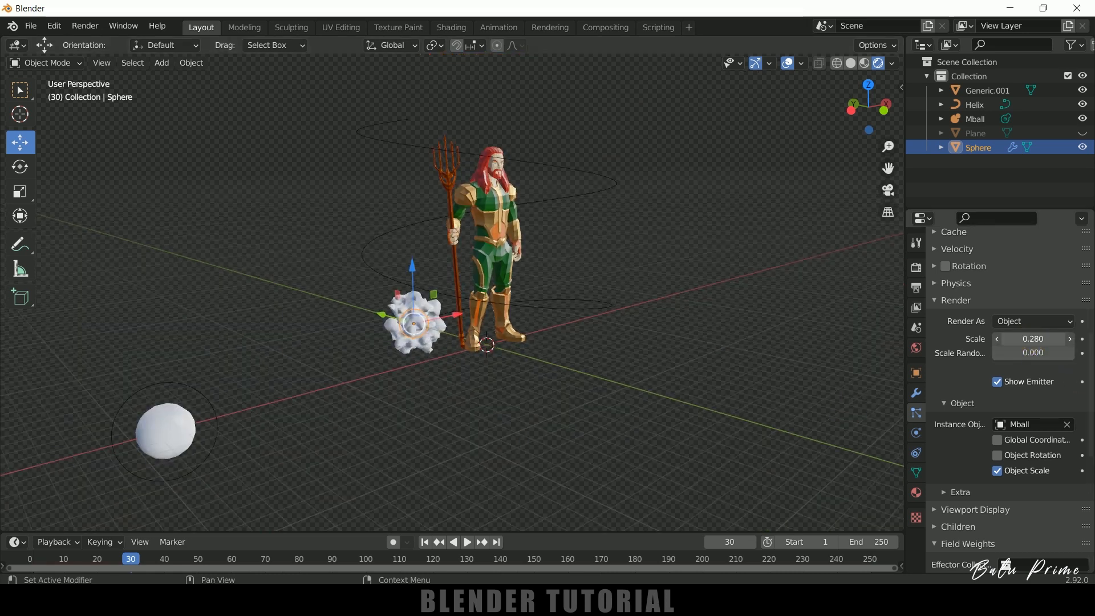
pyautogui.click(1044, 339)
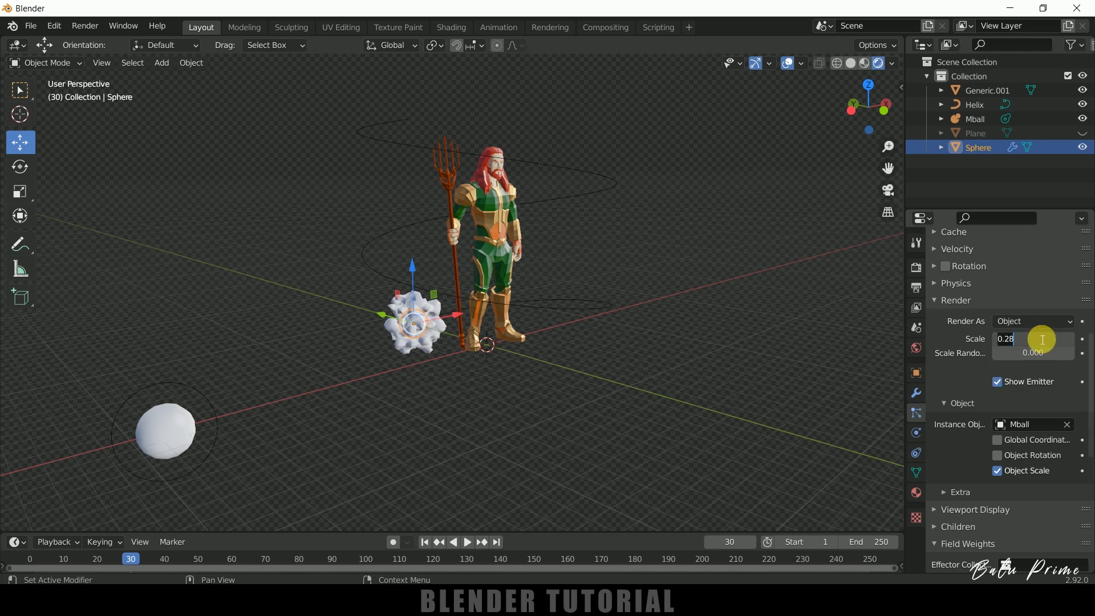
pyautogui.write('0.5')
pyautogui.press('Return')
pyautogui.moveTo(742, 363)
pyautogui.mouseDown(button='middle')
pyautogui.moveTo(629, 374)
pyautogui.moveTo(753, 356)
pyautogui.mouseUp(button='middle')
pyautogui.scroll(2, 713, 379)
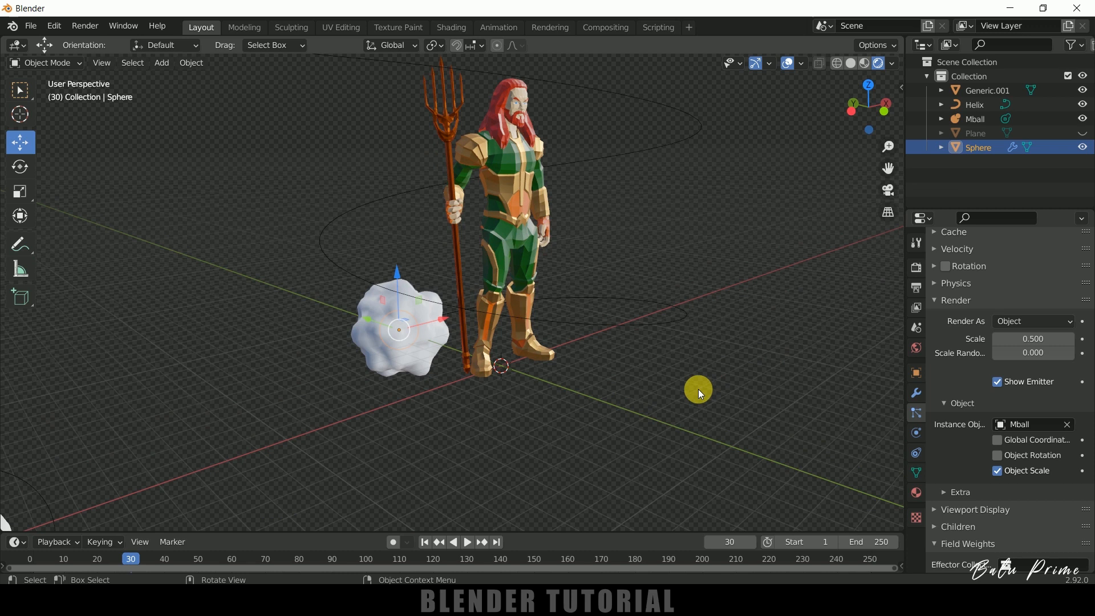
# Play the animation to preview the enlarged metaball particles.
pyautogui.scroll(-10, 945, 461)
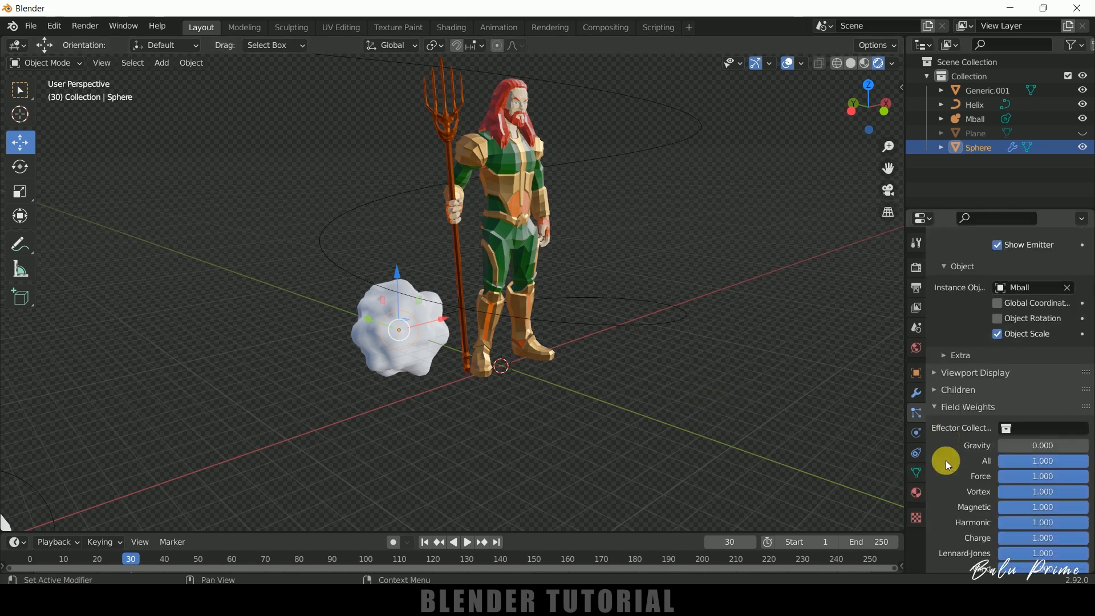
pyautogui.scroll(11, 946, 461)
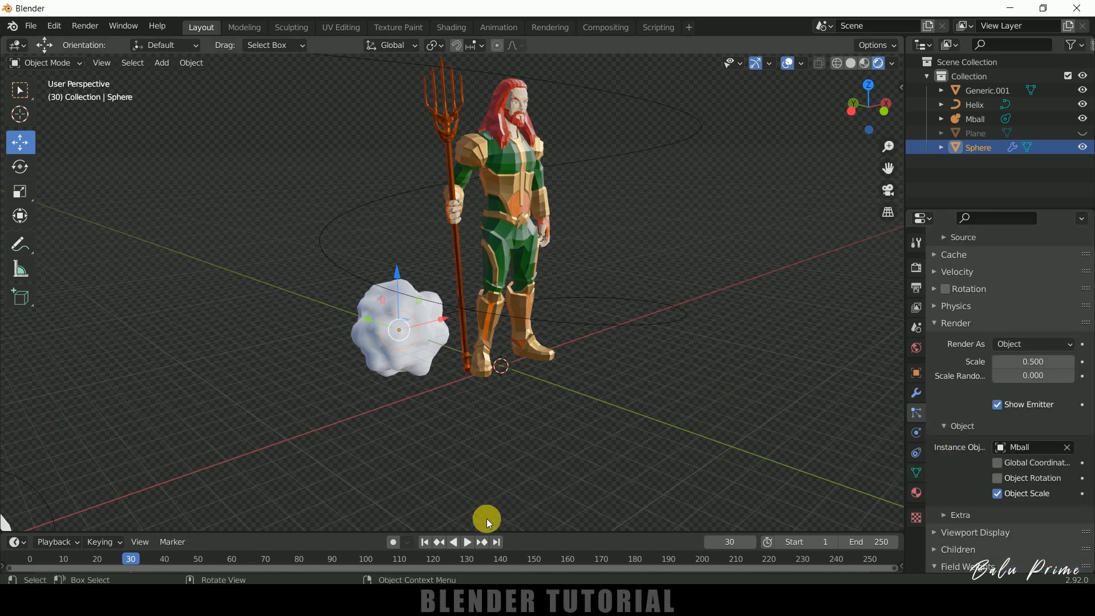
pyautogui.click(468, 542)
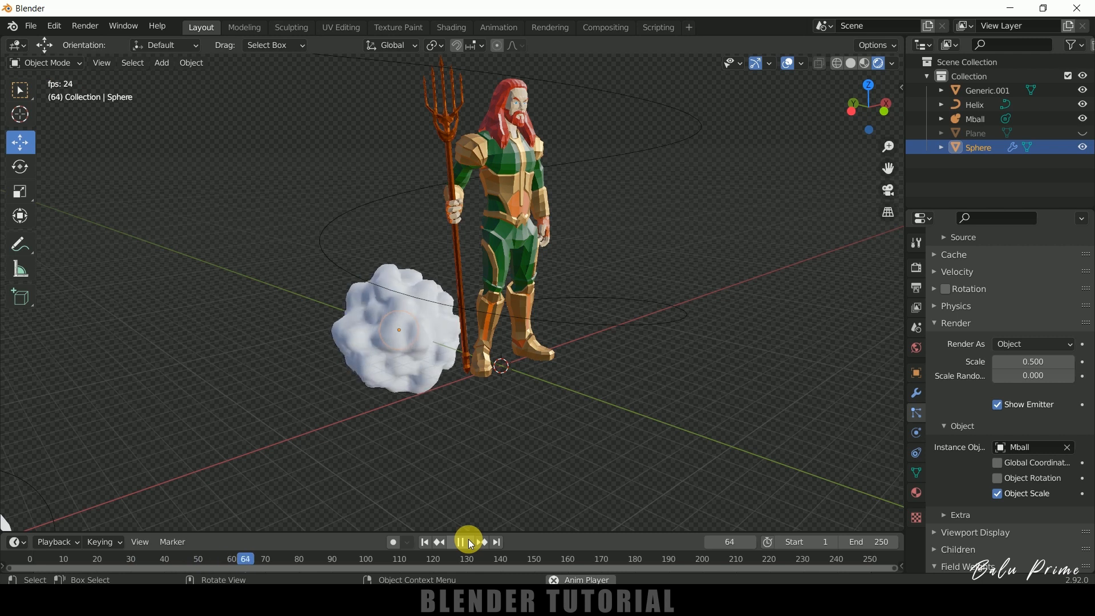
pyautogui.press('space')
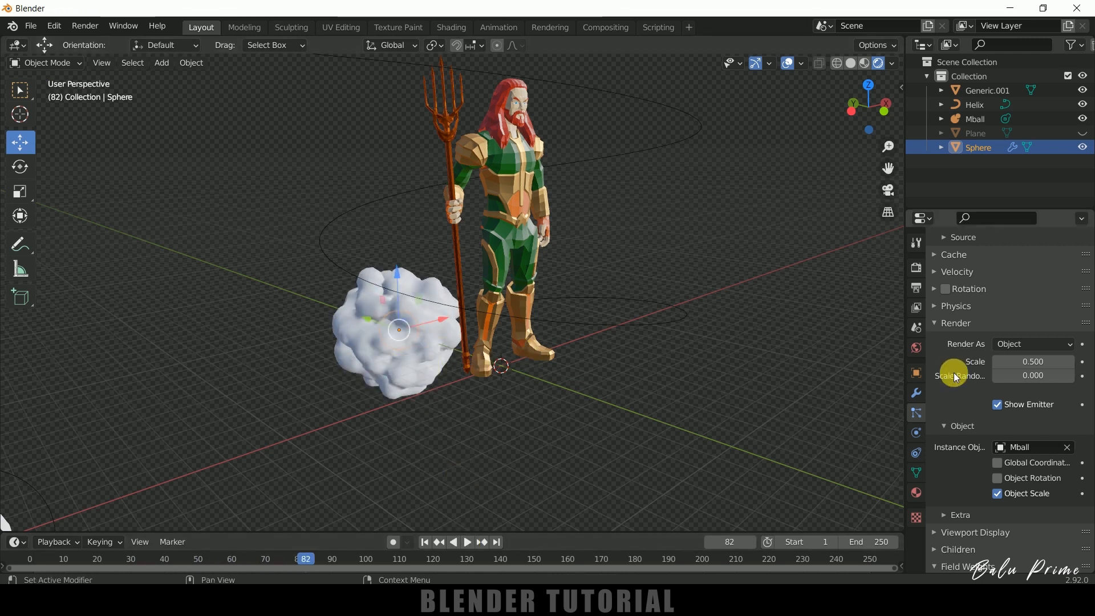
# Set the sphere's particle emission Number to 2500.
pyautogui.scroll(8, 960, 391)
pyautogui.scroll(2, 960, 392)
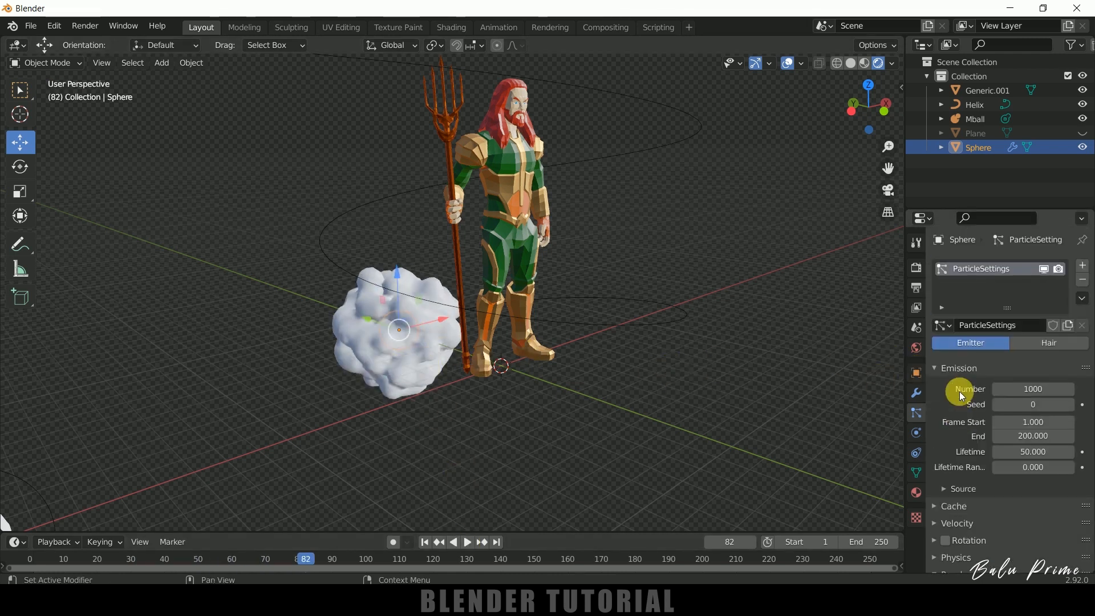
pyautogui.click(1044, 397)
pyautogui.write('2500')
pyautogui.press('Return')
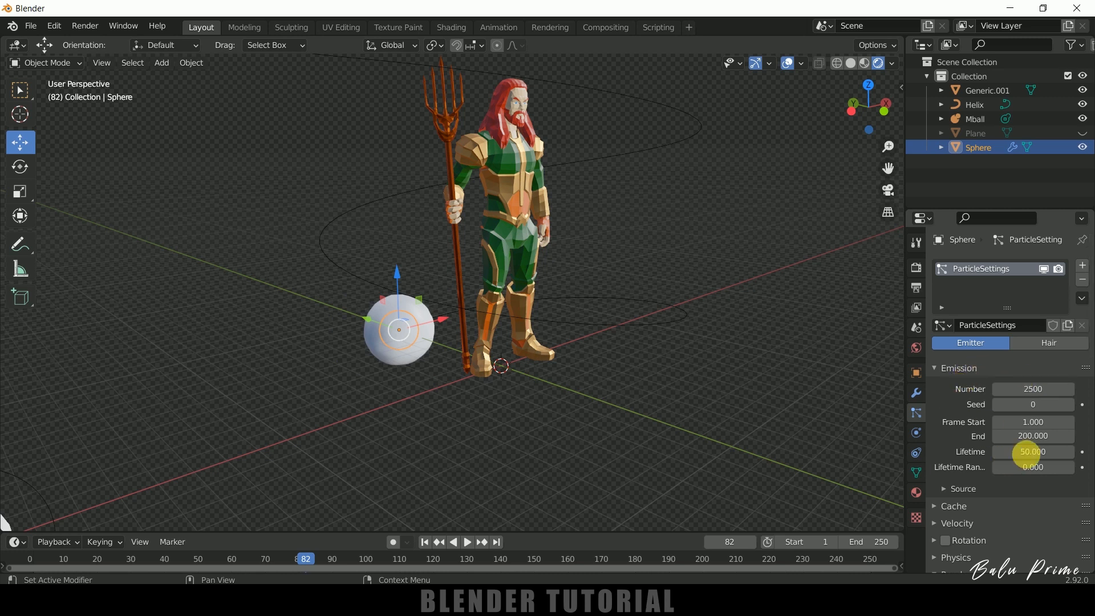
# Set the emission End frame to 250 and the particle Lifetime to 250.
pyautogui.click(1042, 437)
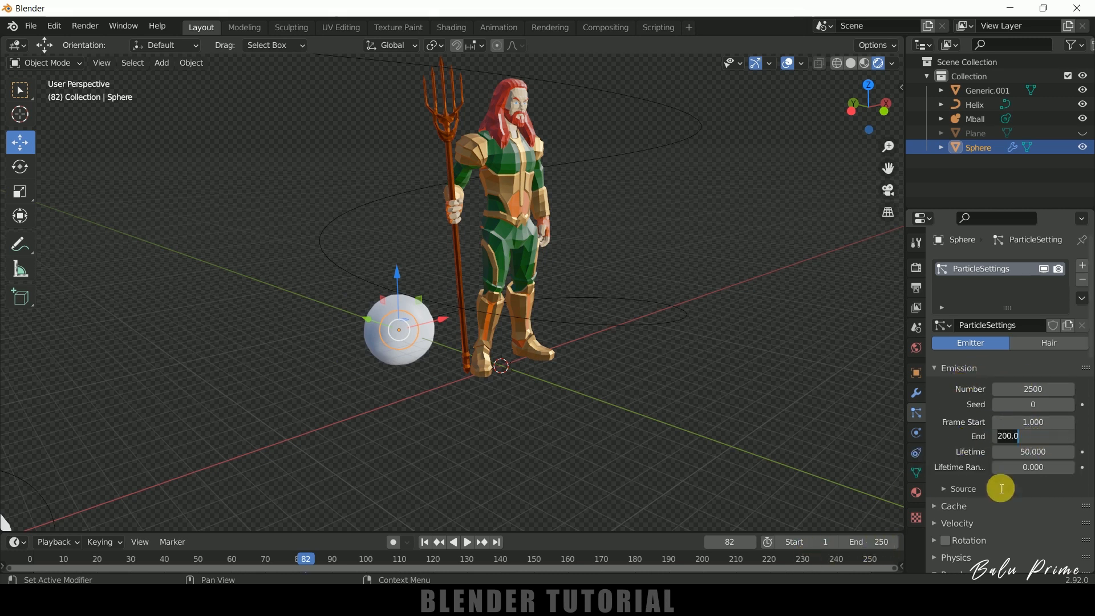
pyautogui.write('250')
pyautogui.click(1015, 452)
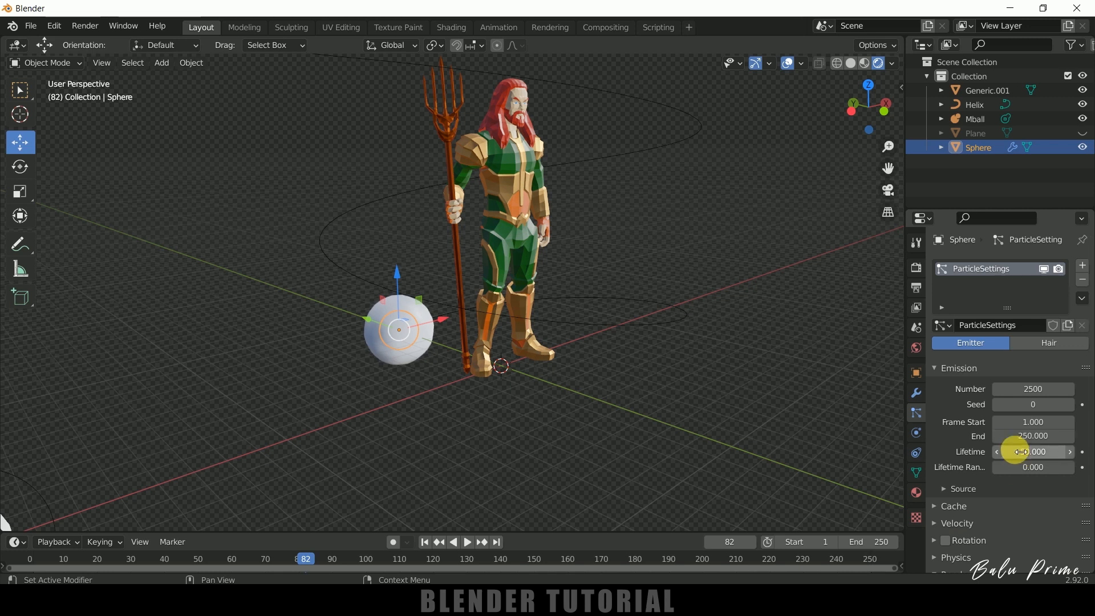
pyautogui.write('250')
pyautogui.press('Return')
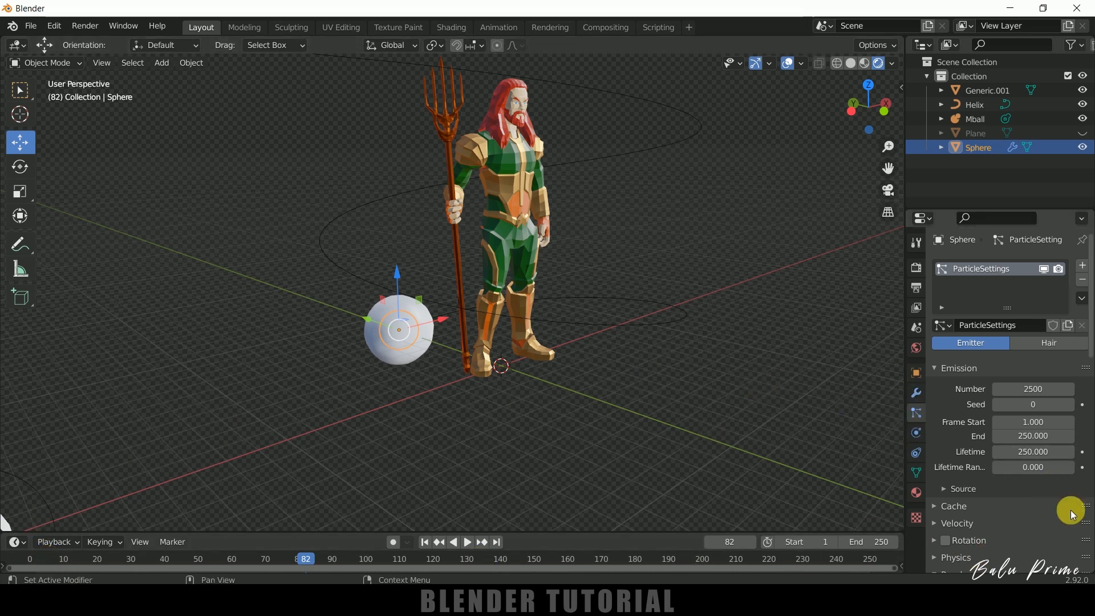
# Set the particles' Lifetime Randomness to 0.1.
pyautogui.click(1032, 469)
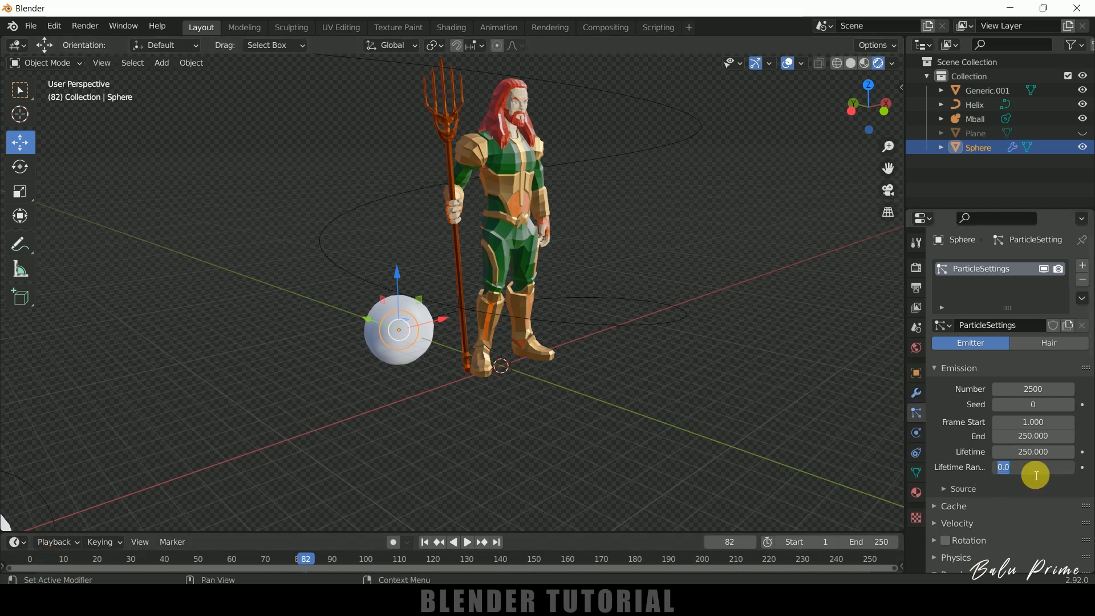
pyautogui.press('BackSpace')
pyautogui.write('.1')
pyautogui.press('Return')
# Play the animation and examine the emitted metaball cluster from several angles around the character.
pyautogui.moveTo(558, 344); pyautogui.dragTo(576, 423, button='middle')
pyautogui.click(467, 543)
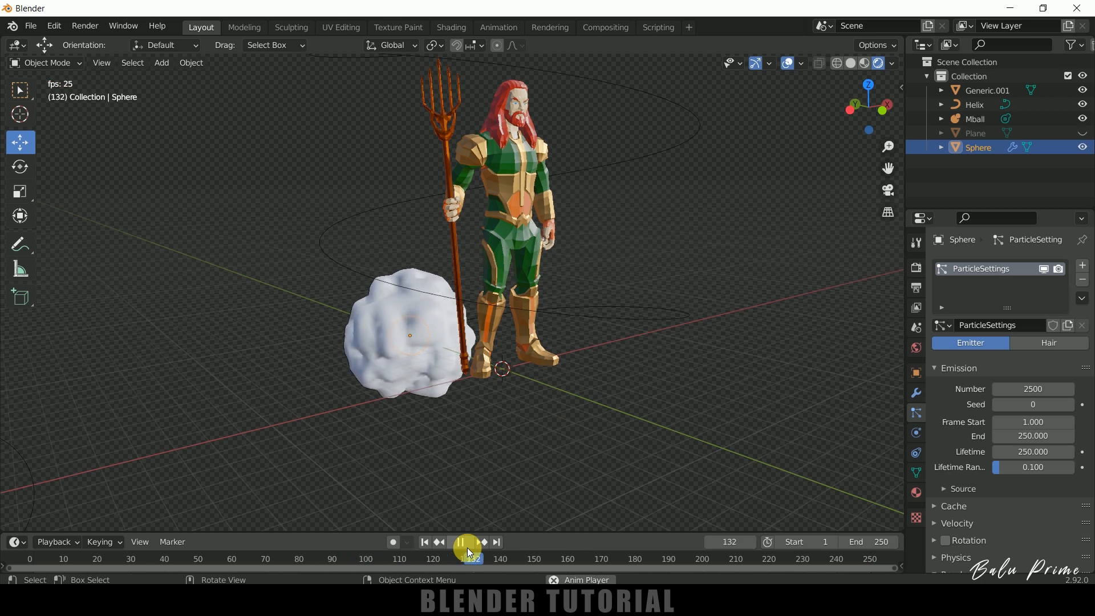
pyautogui.click(468, 548)
pyautogui.moveTo(584, 434); pyautogui.dragTo(528, 299, button='middle')
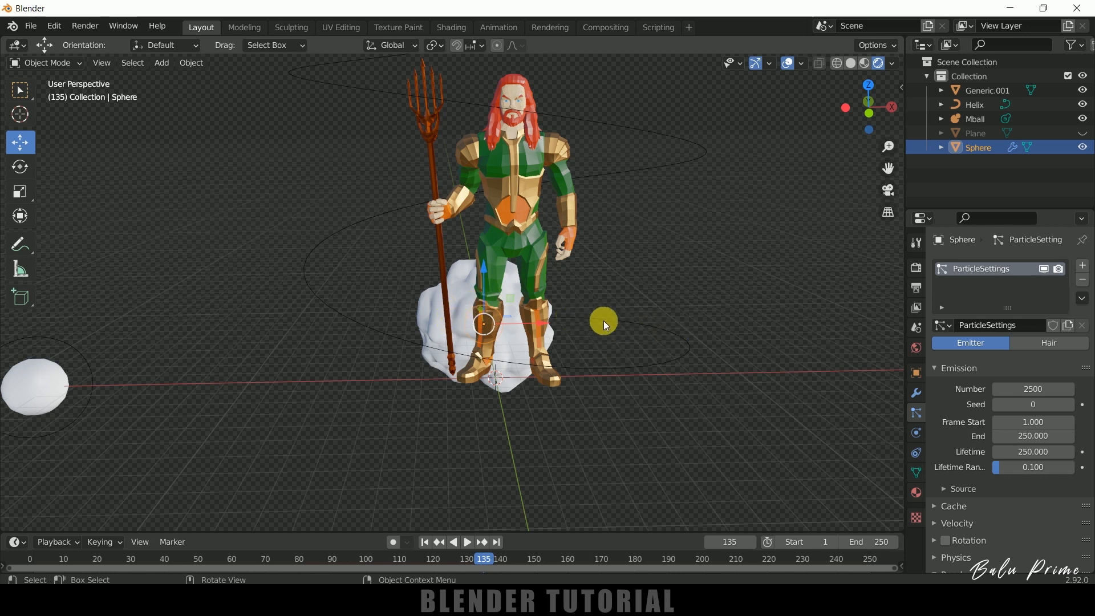
pyautogui.moveTo(691, 365); pyautogui.dragTo(773, 379, button='middle')
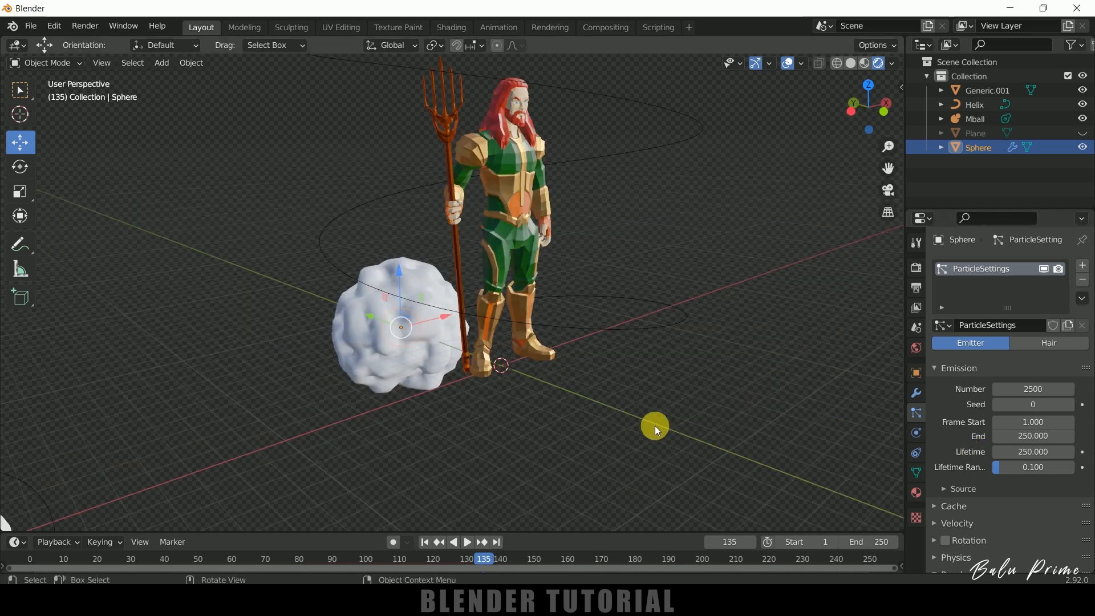
# Add a Force Field to the helix curve.
pyautogui.click(654, 326)
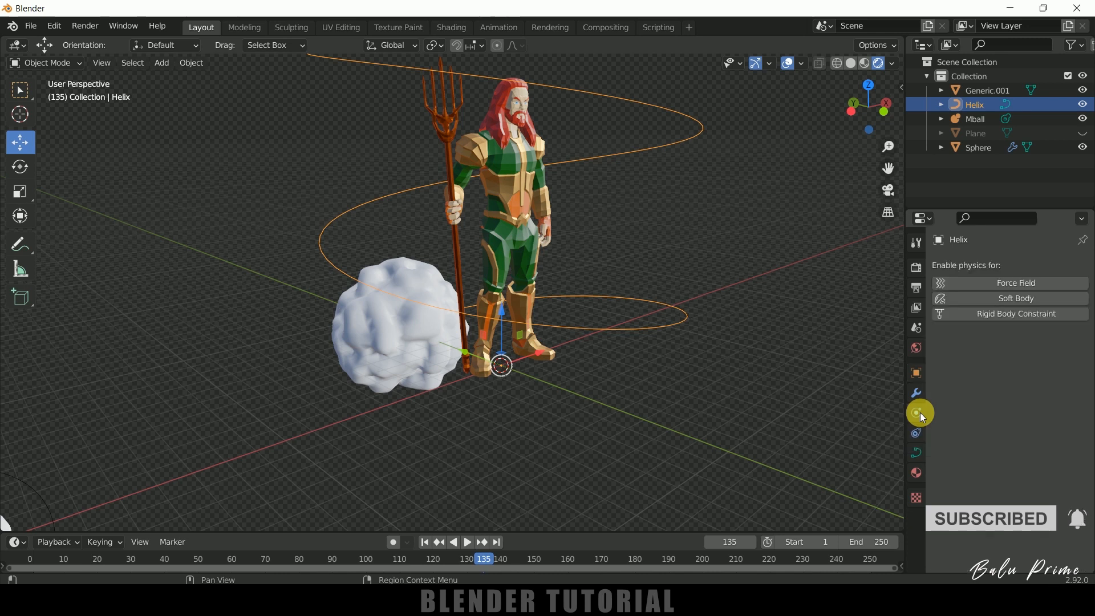
pyautogui.click(1007, 283)
pyautogui.scroll(-3, 787, 393)
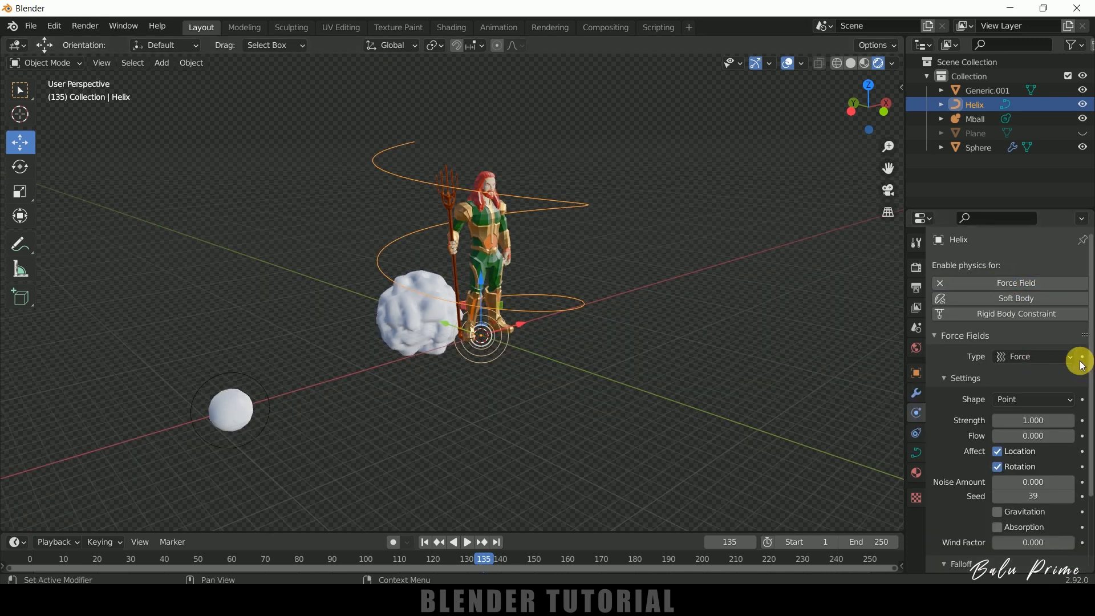
# Try the Curve Guide type for the helix's force field and preview the particle flow from the first frame.
pyautogui.click(1019, 359)
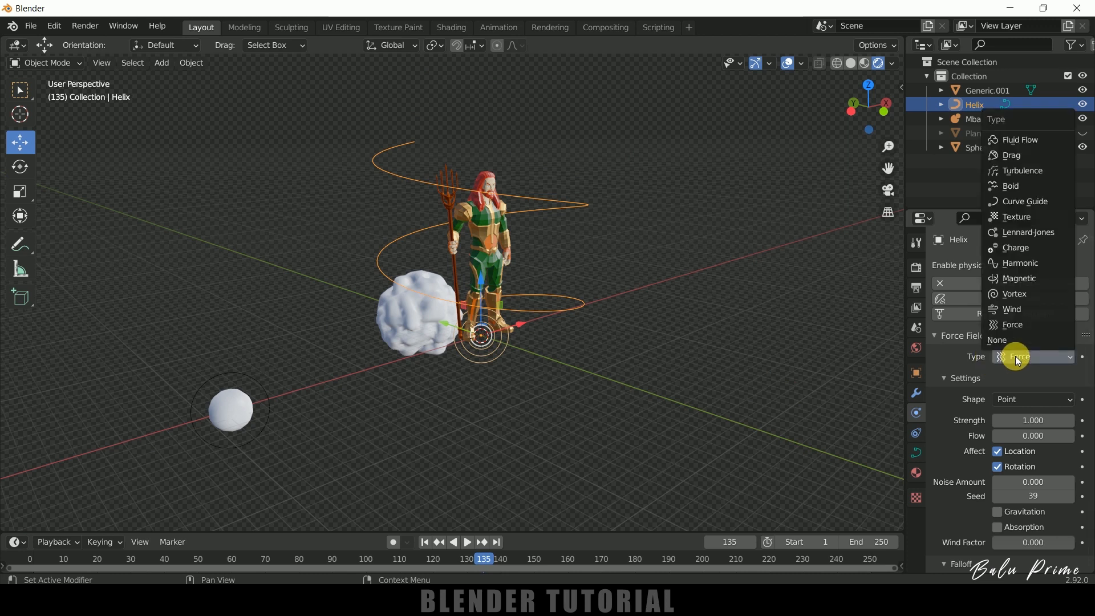
pyautogui.click(1024, 200)
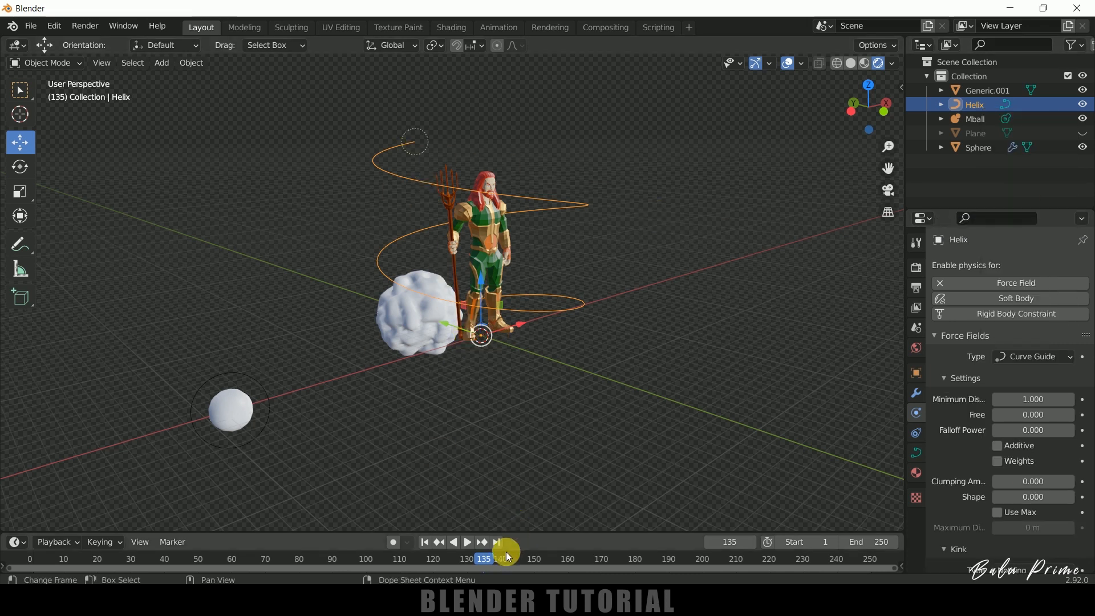
pyautogui.click(427, 543)
pyautogui.click(467, 544)
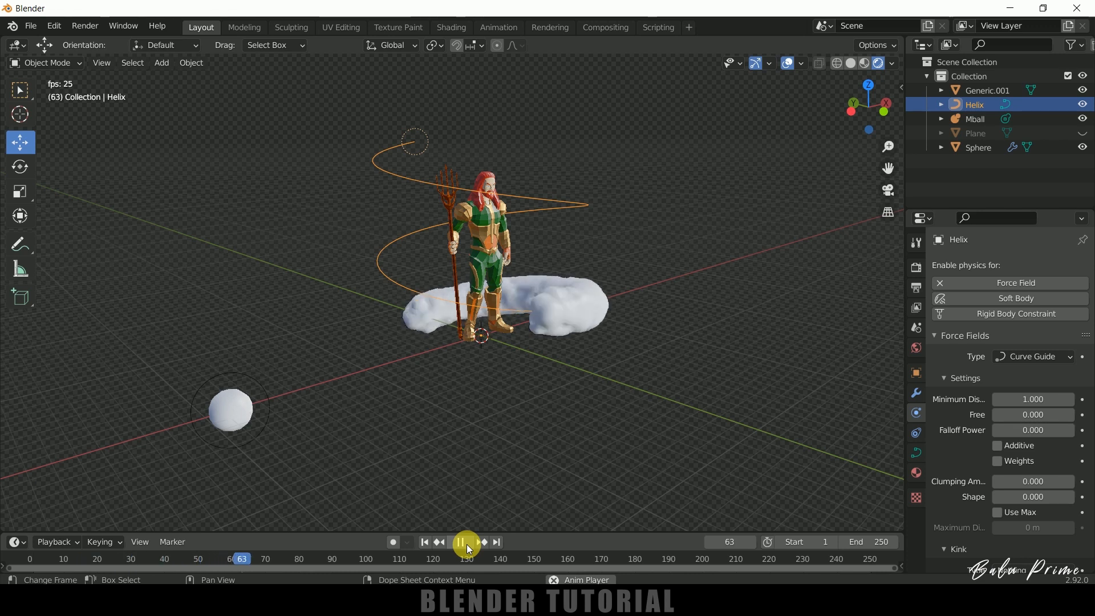
pyautogui.click(467, 544)
pyautogui.click(433, 546)
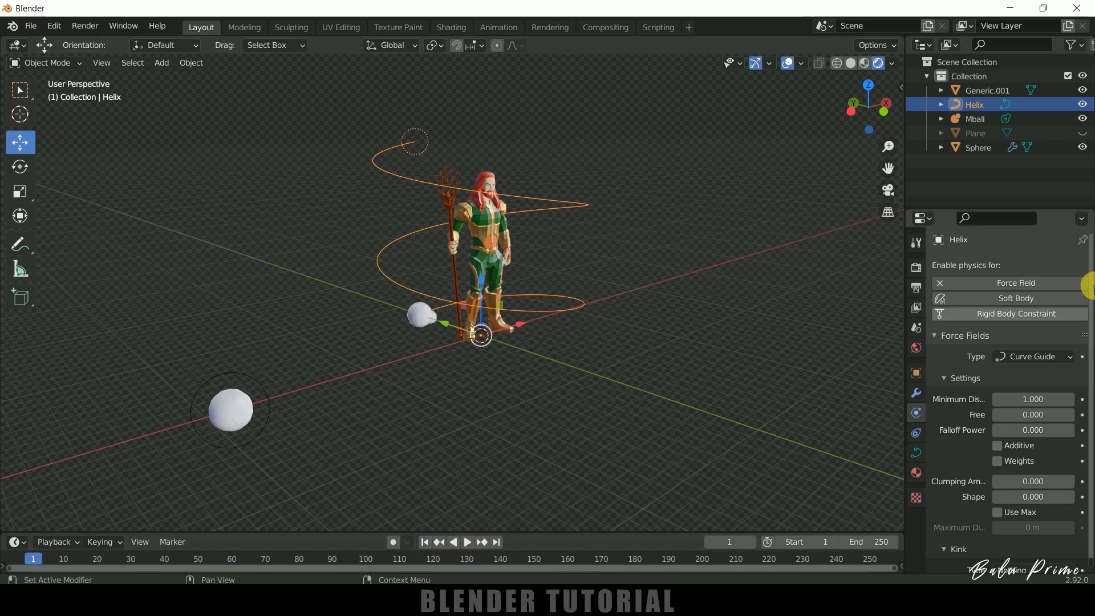
# Switch the helix's force field type to Force with Strength -15 and Flow 1.5.
pyautogui.click(1023, 362)
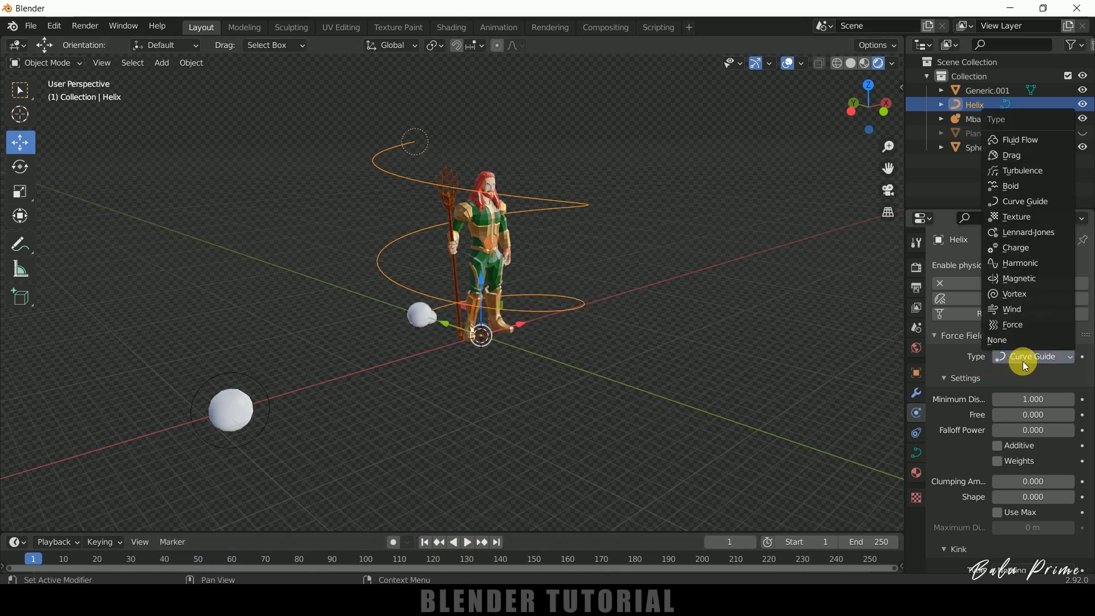
pyautogui.click(1024, 325)
pyautogui.scroll(-1, 972, 437)
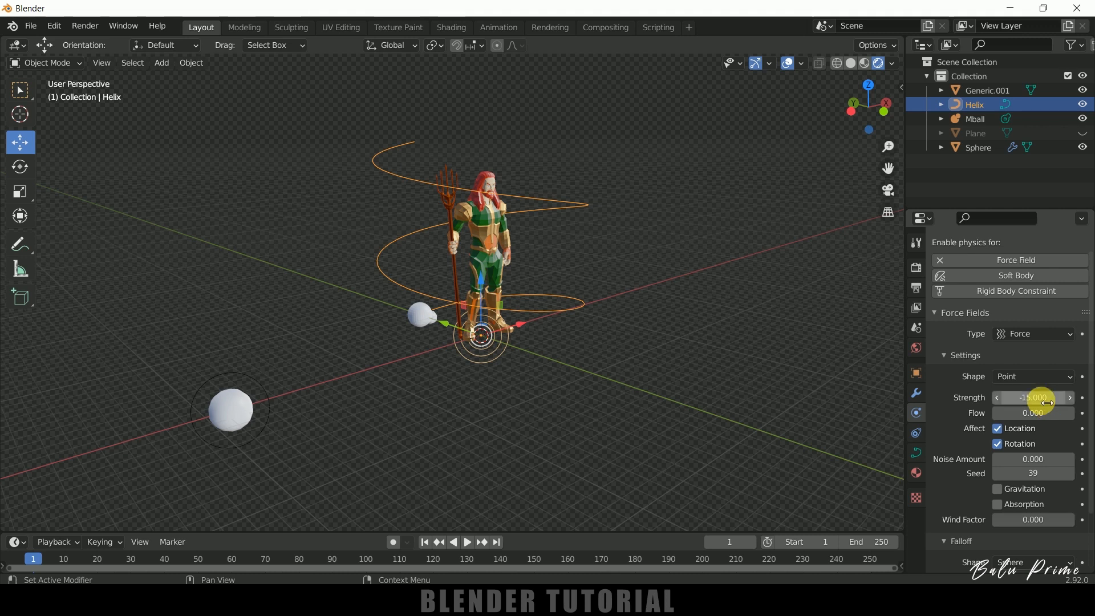
pyautogui.click(1037, 414)
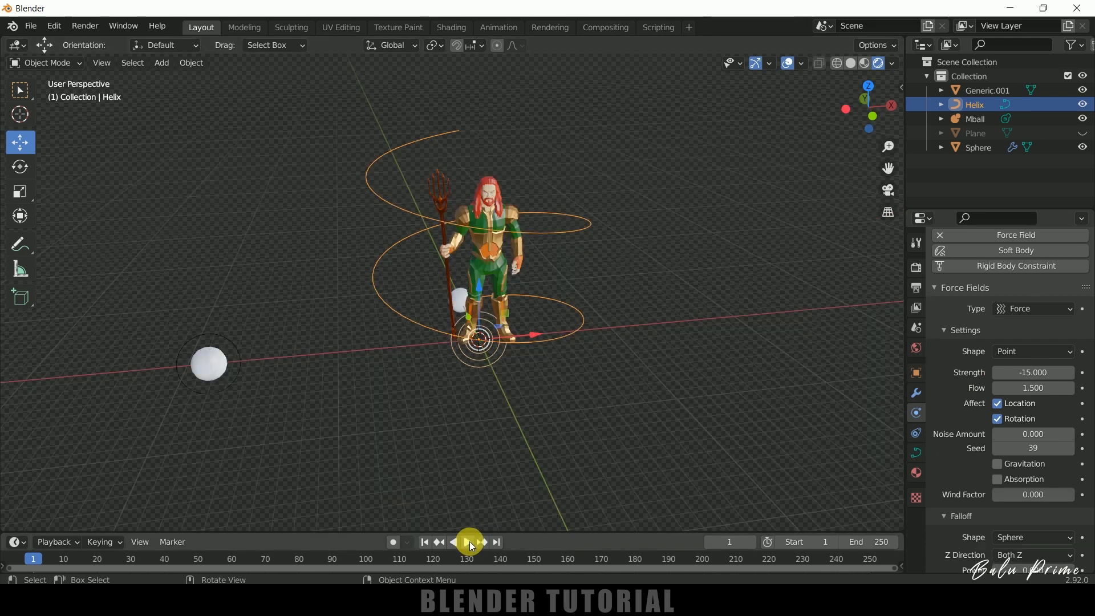
# Play the animation to preview how the Force field affects the particles around the character.
pyautogui.click(469, 542)
pyautogui.moveTo(501, 436); pyautogui.dragTo(529, 433, button='middle')
pyautogui.click(461, 543)
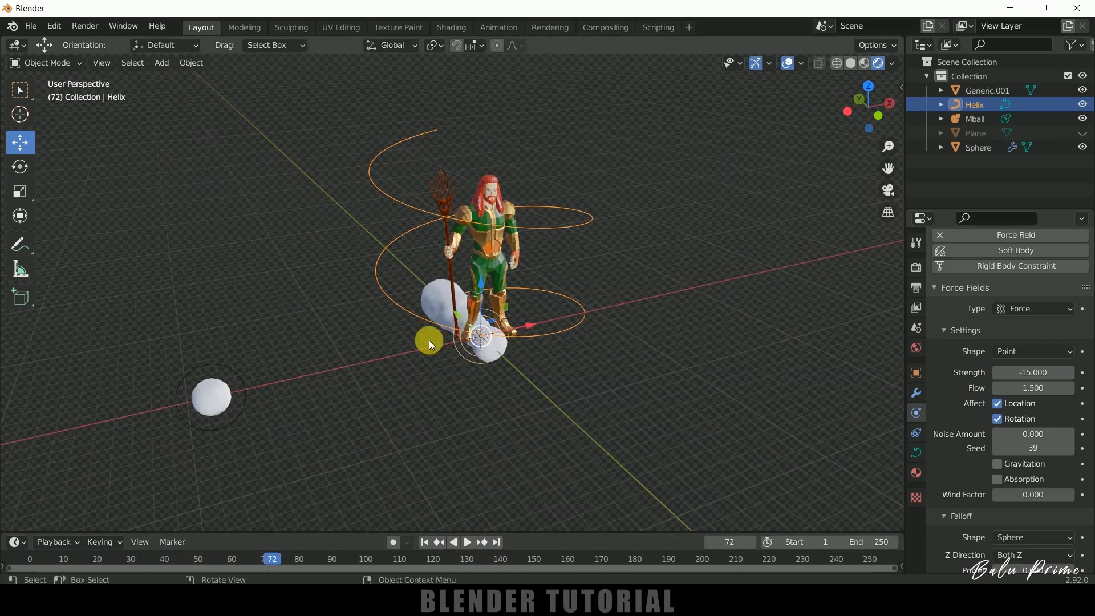
# Set the Shape of the helix's force field to Curve and preview the particle flow from the first frame.
pyautogui.moveTo(597, 382); pyautogui.dragTo(644, 378, button='middle')
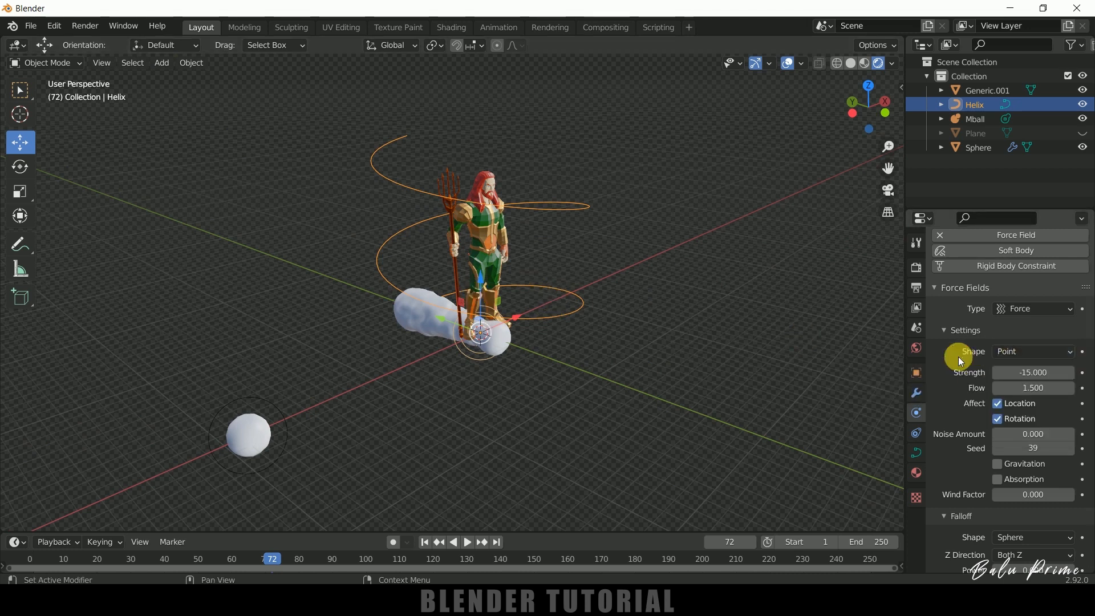
pyautogui.click(1014, 352)
pyautogui.click(1029, 417)
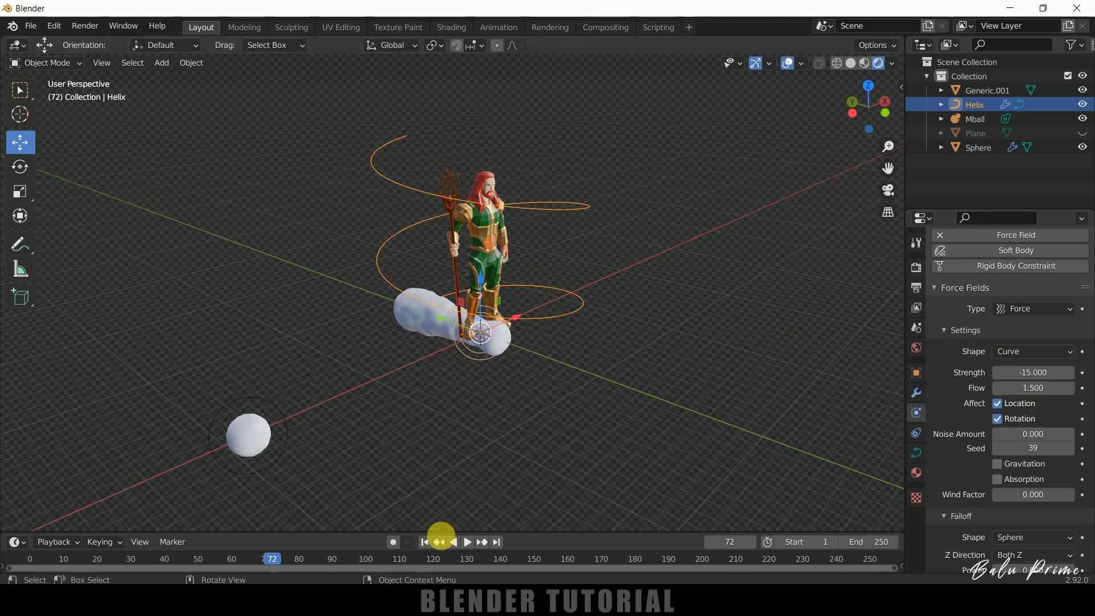
pyautogui.click(427, 543)
pyautogui.click(469, 542)
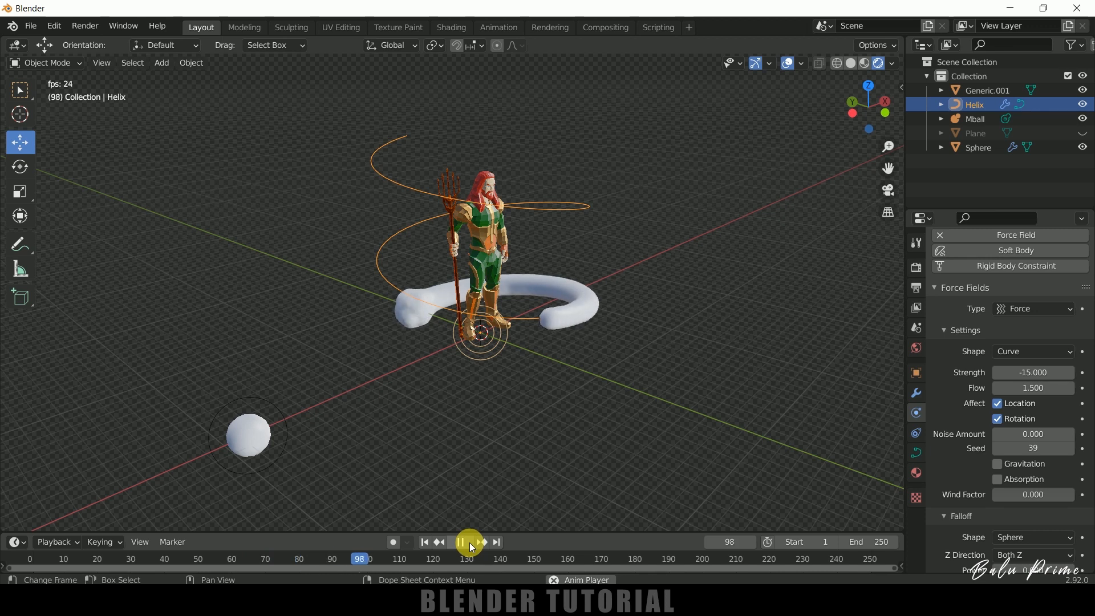
pyautogui.click(470, 542)
pyautogui.moveTo(765, 380); pyautogui.dragTo(827, 377, button='middle')
# Try a Strength of -25 for the helix's force field and play the animation from the first frame.
pyautogui.click(1035, 374)
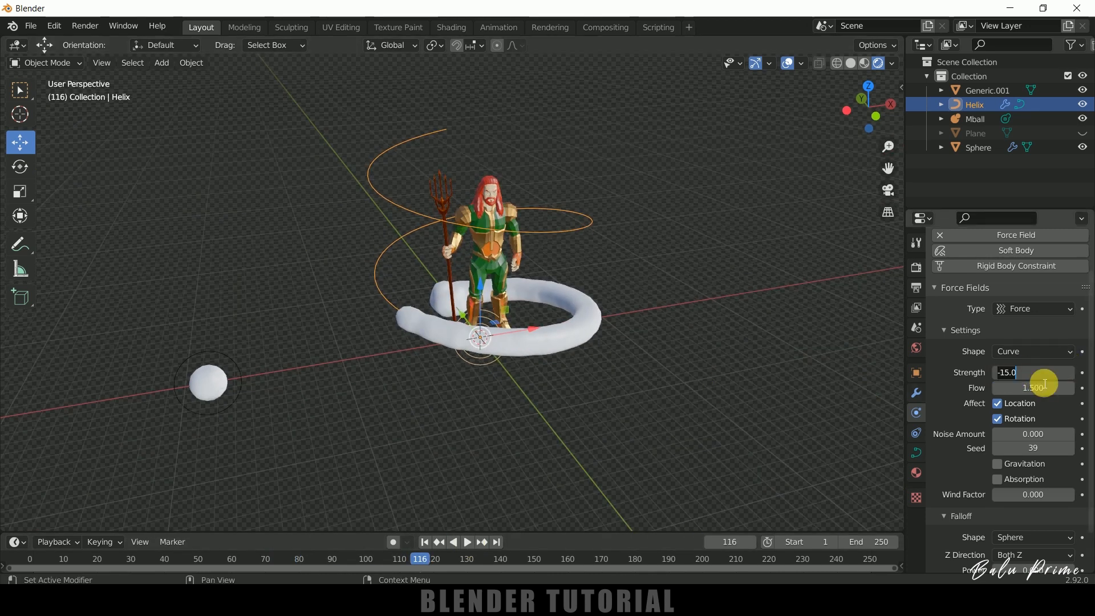
pyautogui.write('-25')
pyautogui.press('Return')
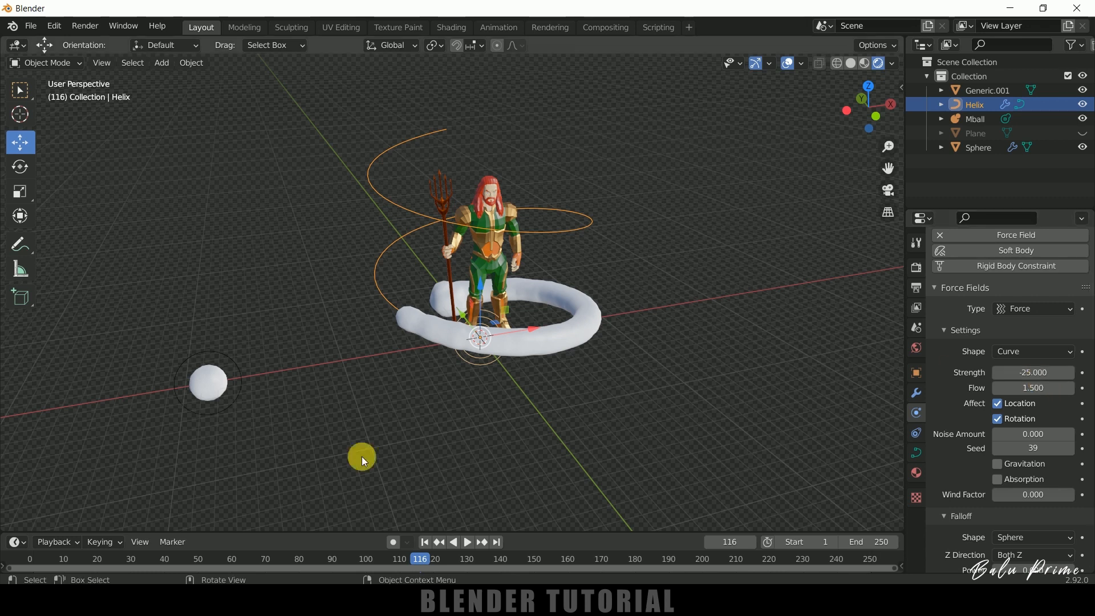
pyautogui.click(425, 543)
pyautogui.click(467, 541)
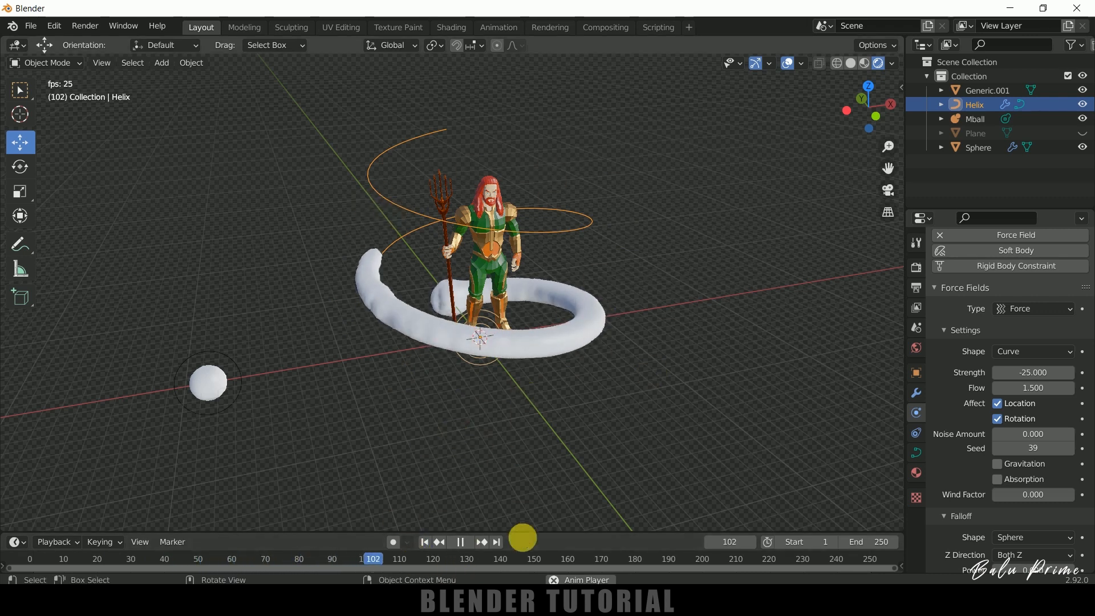
pyautogui.click(463, 543)
# Try a Strength of -50 for the helix's force field, preview the particle flow and return to the first frame.
pyautogui.click(1044, 374)
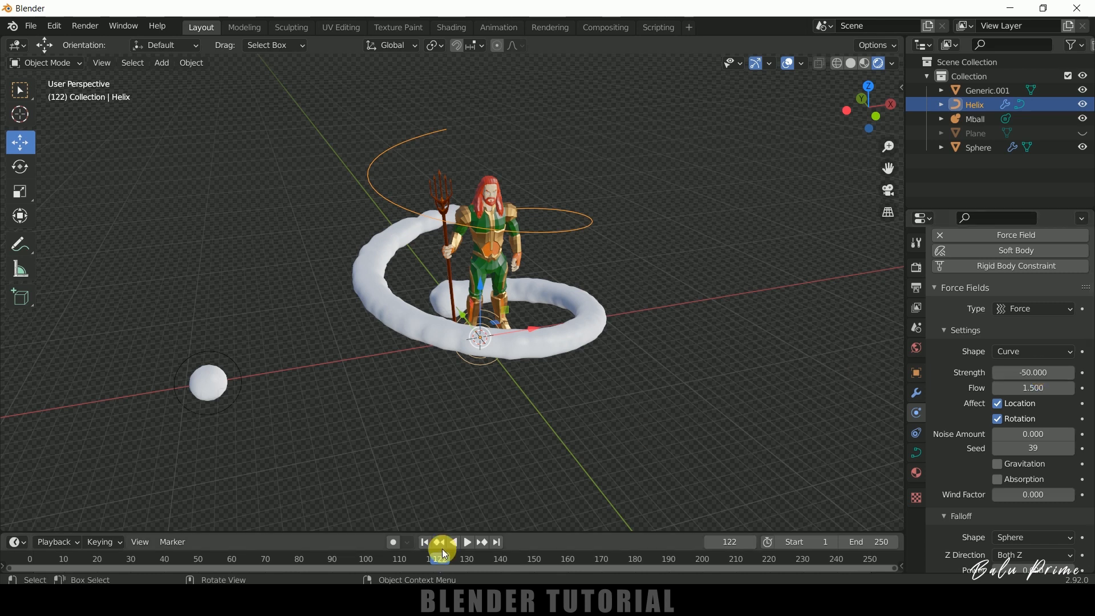
pyautogui.click(428, 545)
pyautogui.click(469, 543)
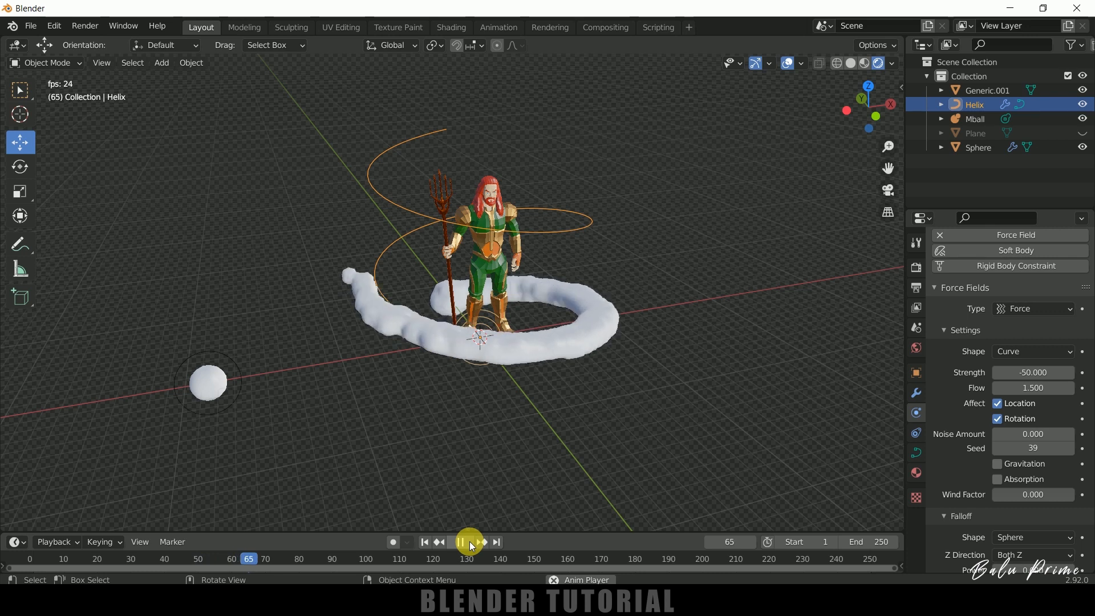
pyautogui.click(471, 543)
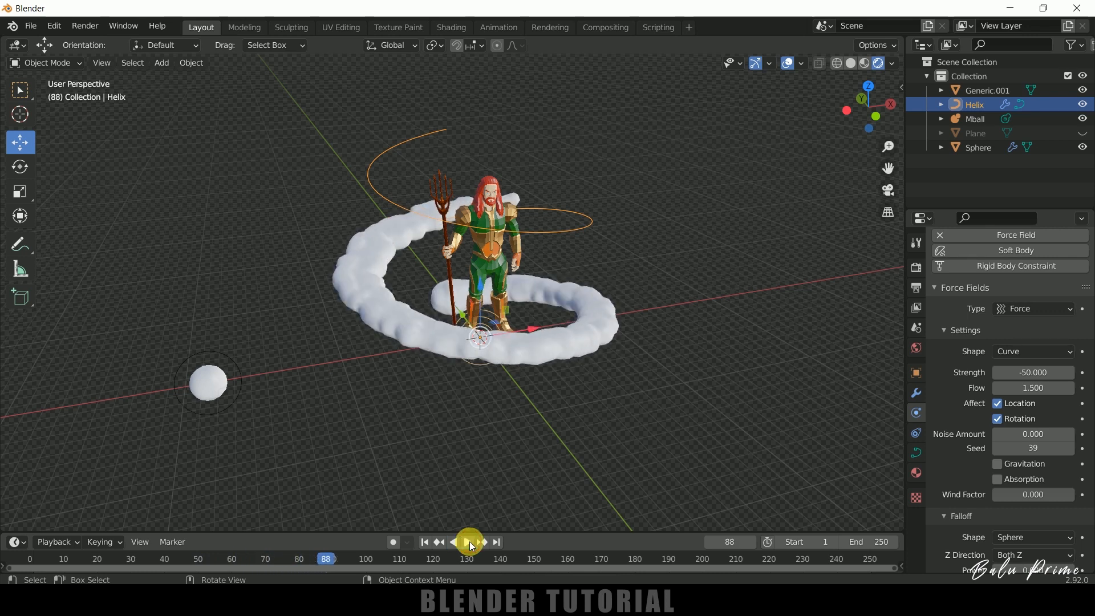
pyautogui.click(425, 542)
# Set the Strength of the helix's force field back to -15.
pyautogui.click(1035, 374)
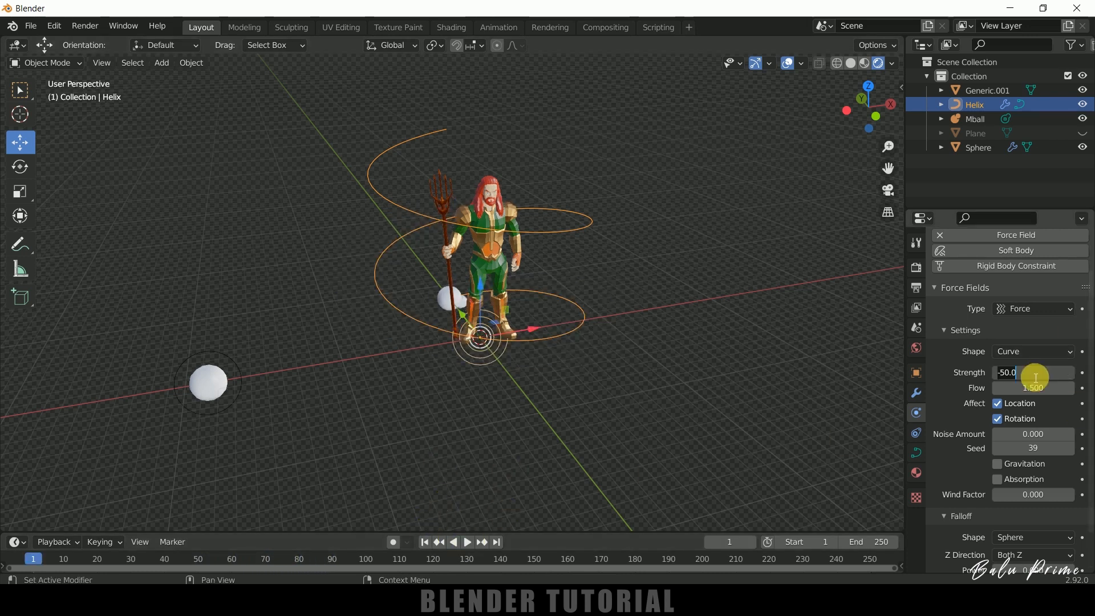
pyautogui.write('-15')
pyautogui.press('Return')
# Try a Flow of 0 for the helix's force field and preview how the particles move.
pyautogui.click(1035, 388)
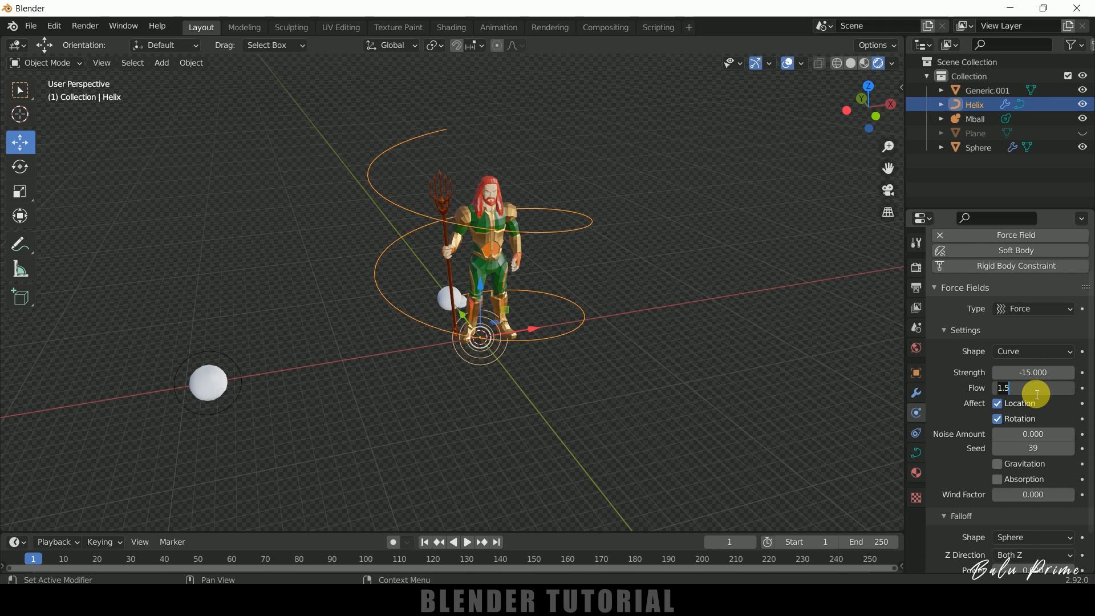
pyautogui.press('Escape')
pyautogui.click(467, 545)
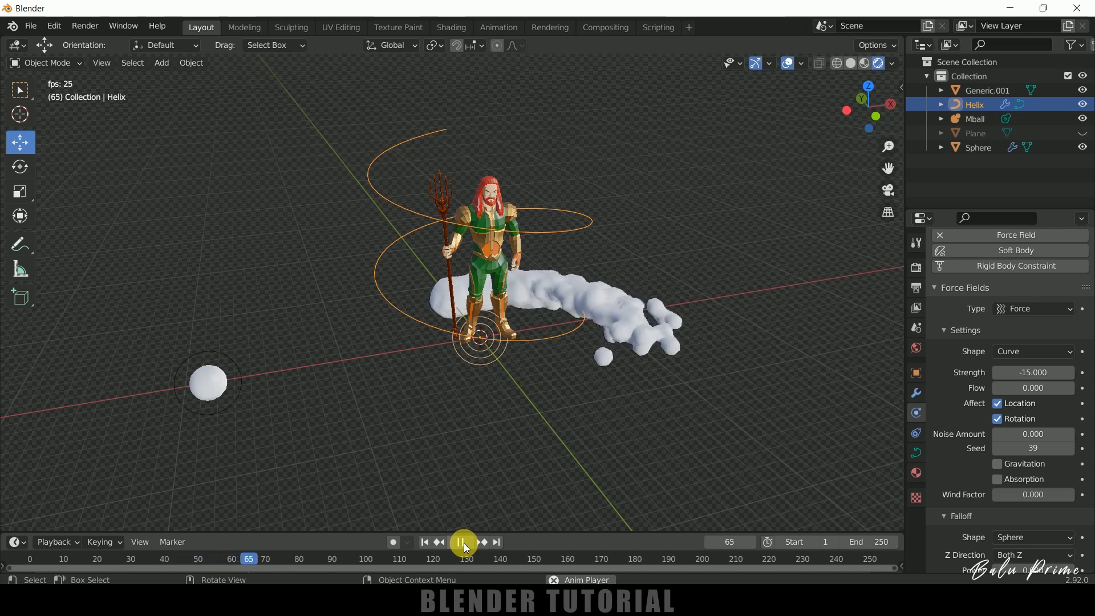
pyautogui.click(465, 545)
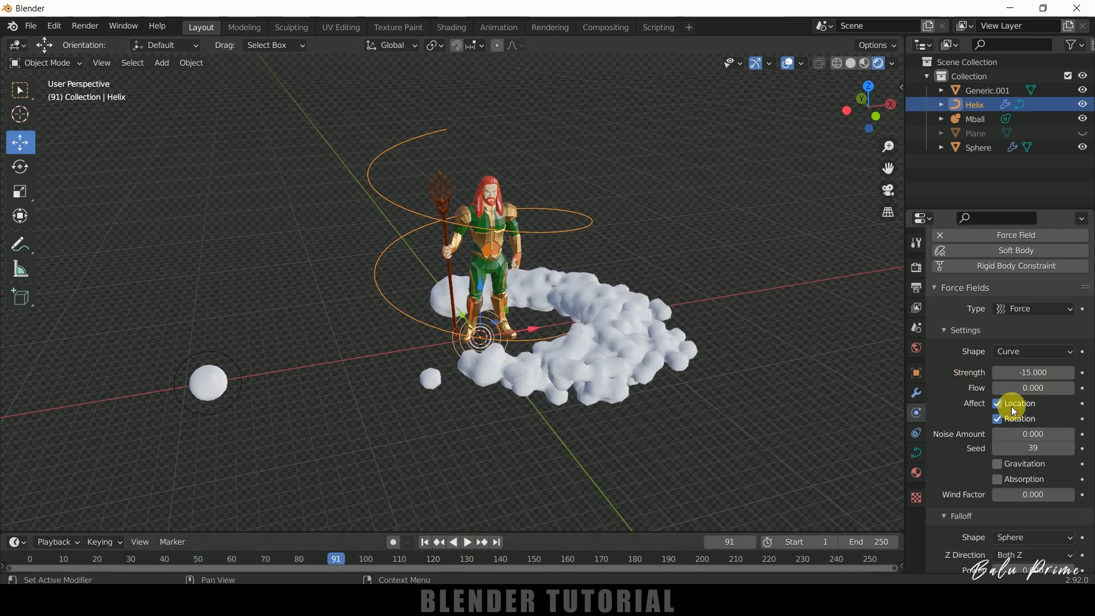
# Set the force field's Flow back to 1.5 and replay the animation from the first frame.
pyautogui.click(1034, 390)
pyautogui.write('0.0')
pyautogui.press('Return')
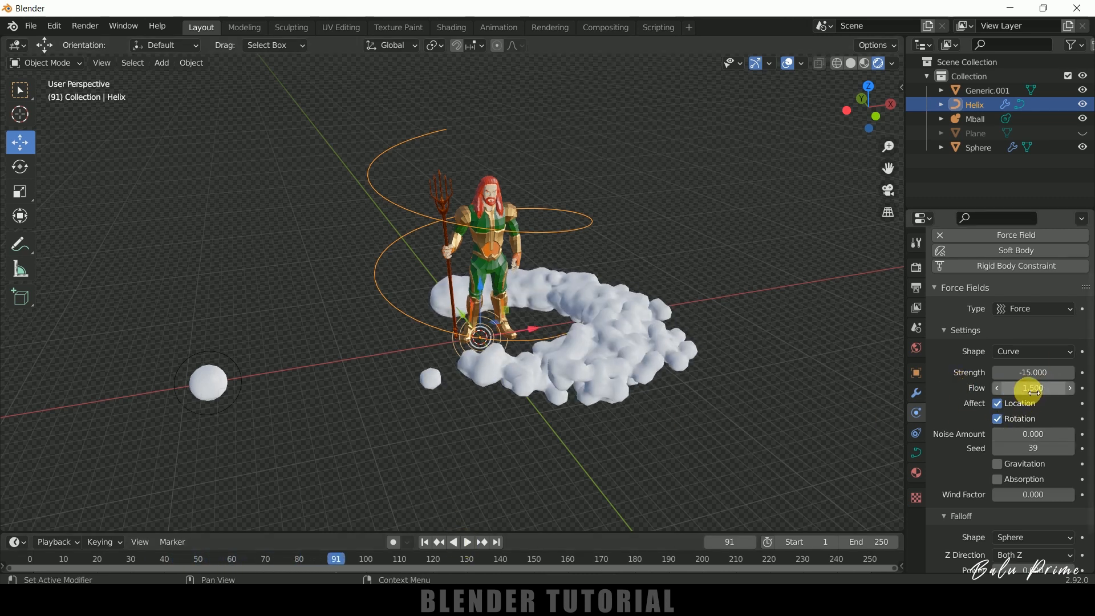
pyautogui.click(424, 542)
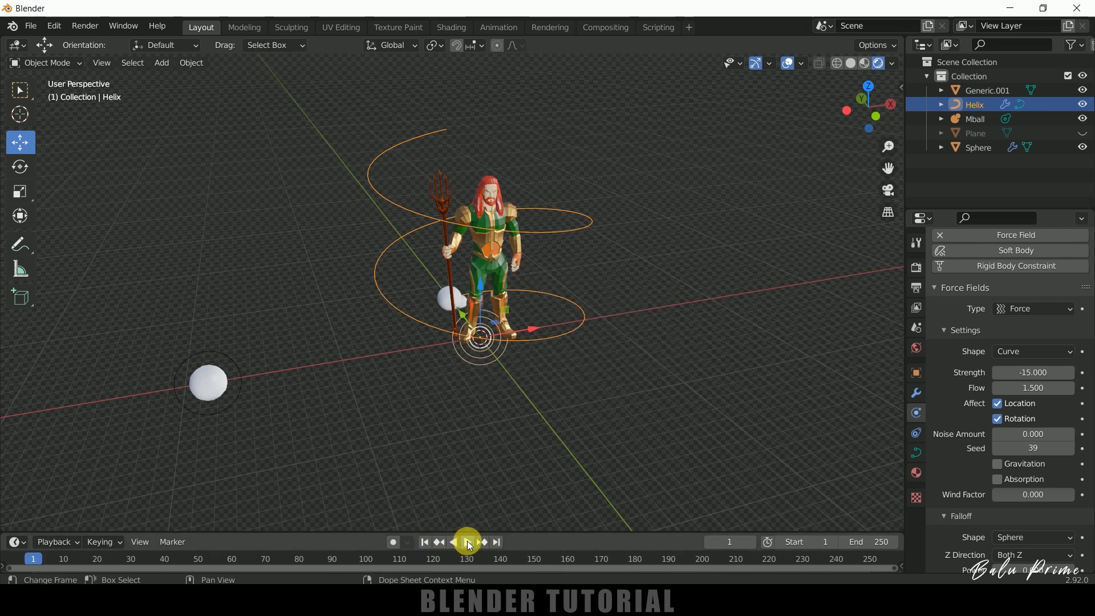
pyautogui.click(469, 542)
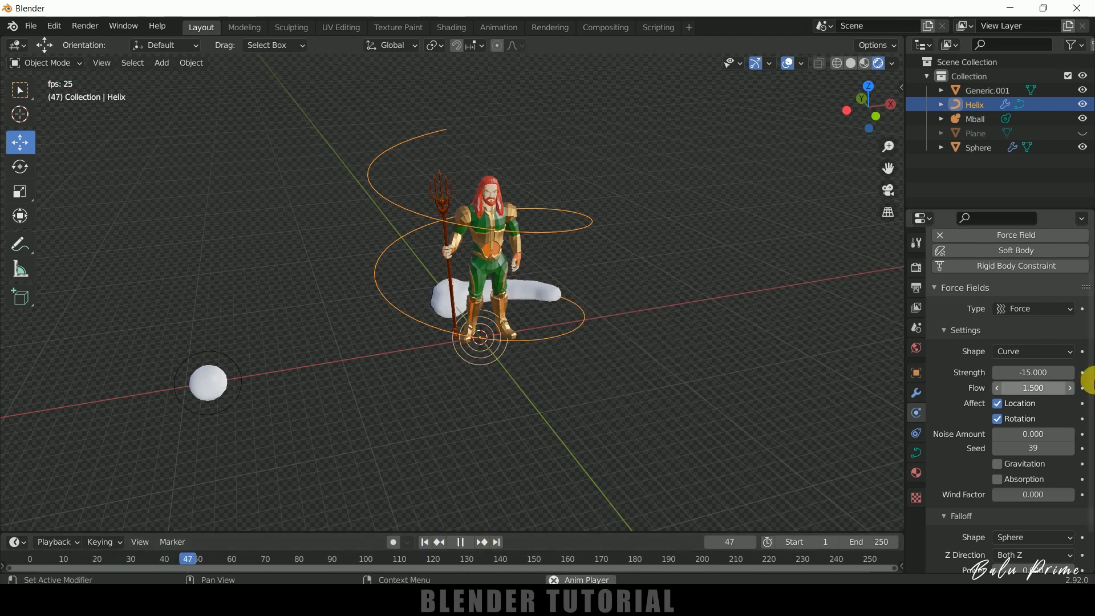
pyautogui.click(461, 543)
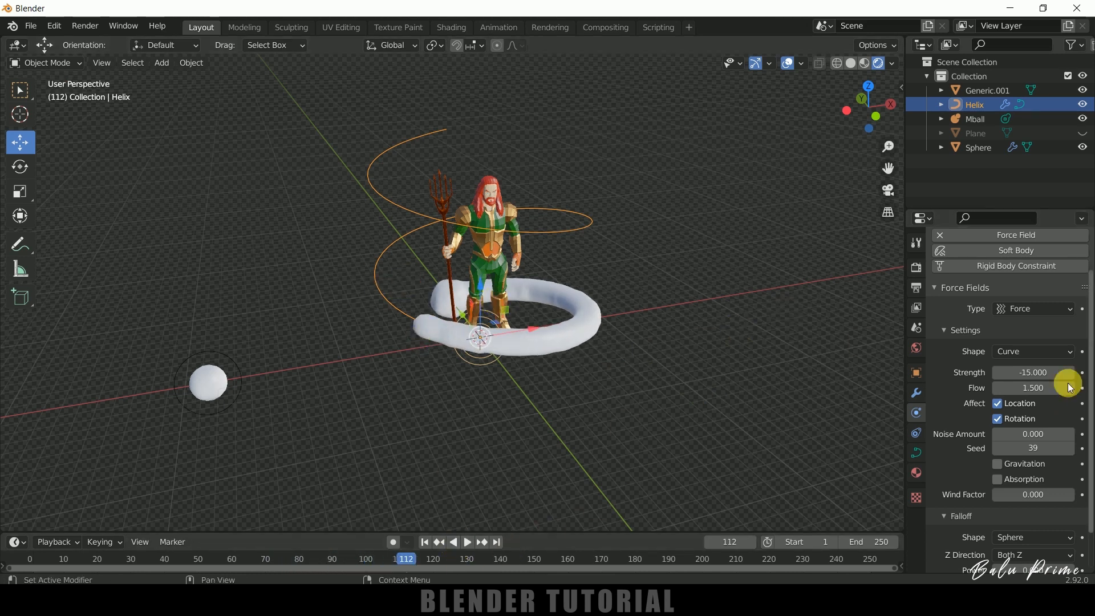
# Set the Flow of the helix's force field to 1.
pyautogui.click(1051, 392)
pyautogui.press('BackSpace')
pyautogui.press('BackSpace')
pyautogui.press('Return')
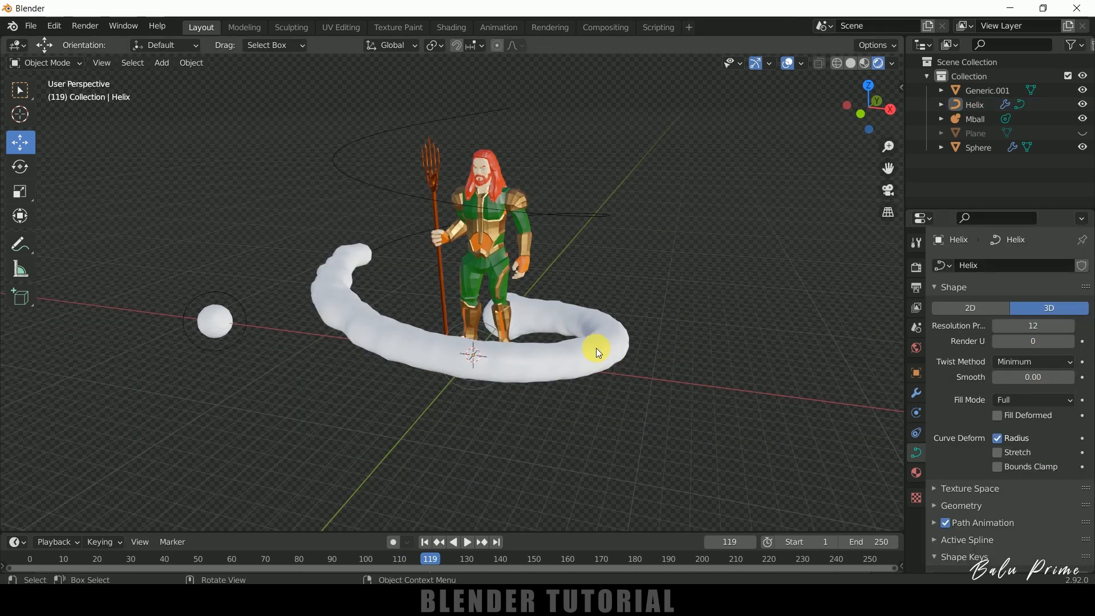
# Add a new material to the metaball and set its Base Color to light blue (H 0.573, S 0.576, V 0.8).
pyautogui.click(598, 365)
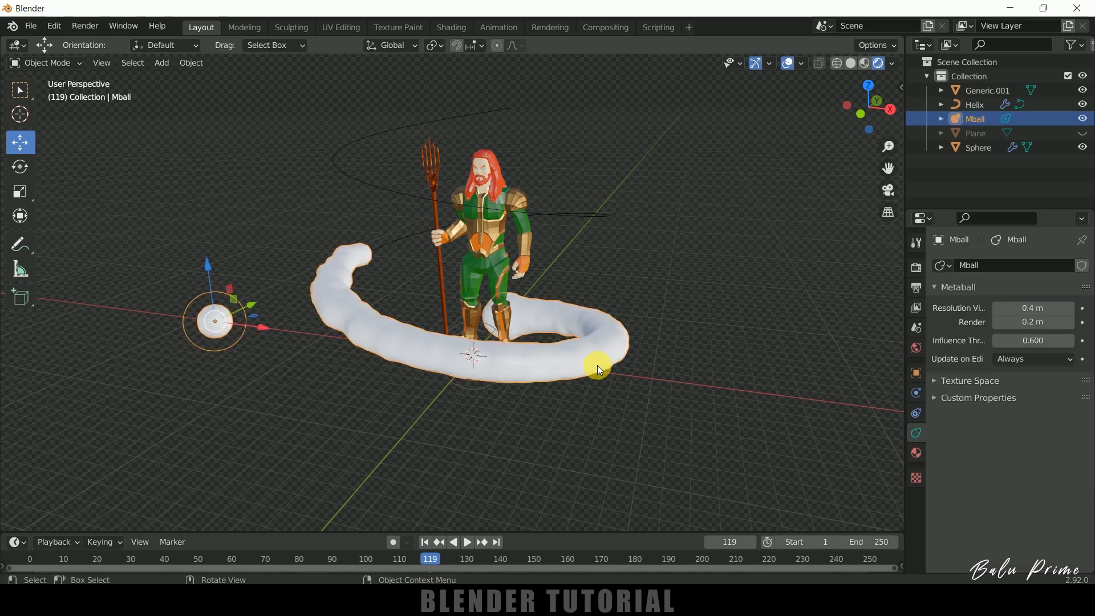
pyautogui.click(920, 456)
pyautogui.click(992, 326)
pyautogui.scroll(-3, 974, 432)
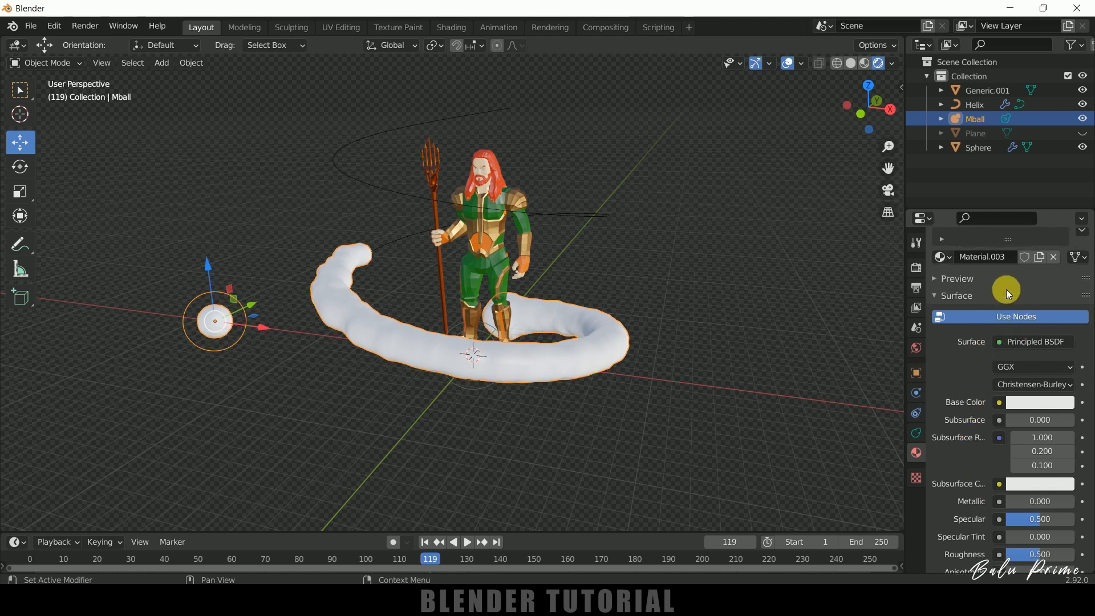
pyautogui.scroll(-1, 970, 411)
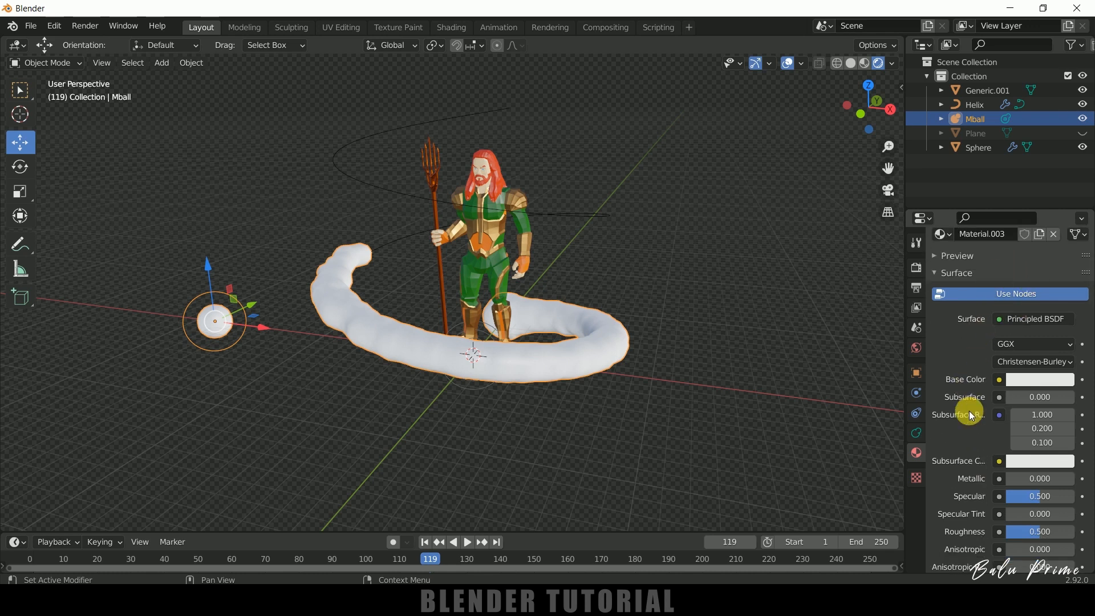
pyautogui.click(1019, 381)
pyautogui.click(1007, 213)
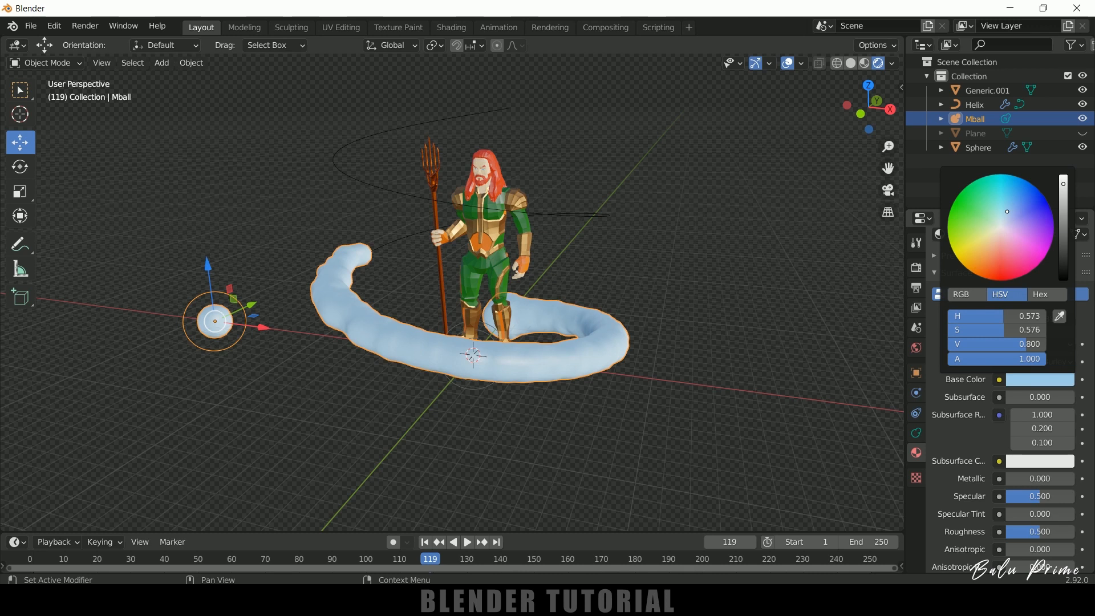
# Make the metaball material water-like with Roughness 0, Transmission 1 and IOR 1.333.
pyautogui.scroll(-3, 967, 419)
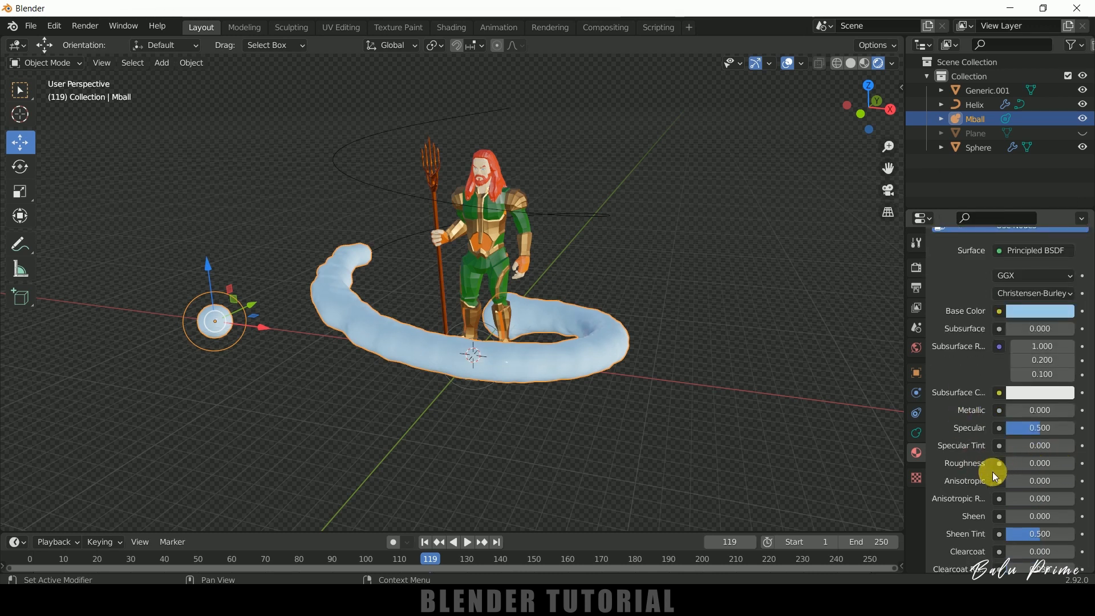
pyautogui.scroll(-5, 995, 476)
pyautogui.moveTo(1023, 493); pyautogui.dragTo(1090, 493)
pyautogui.click(1040, 478)
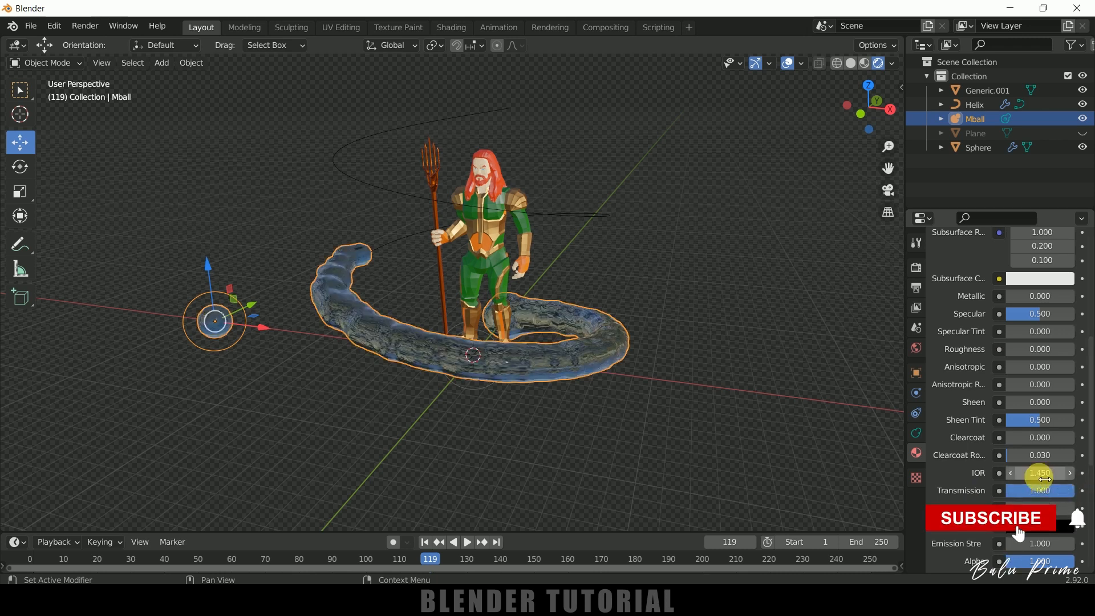
pyautogui.write('1.333')
pyautogui.press('Return')
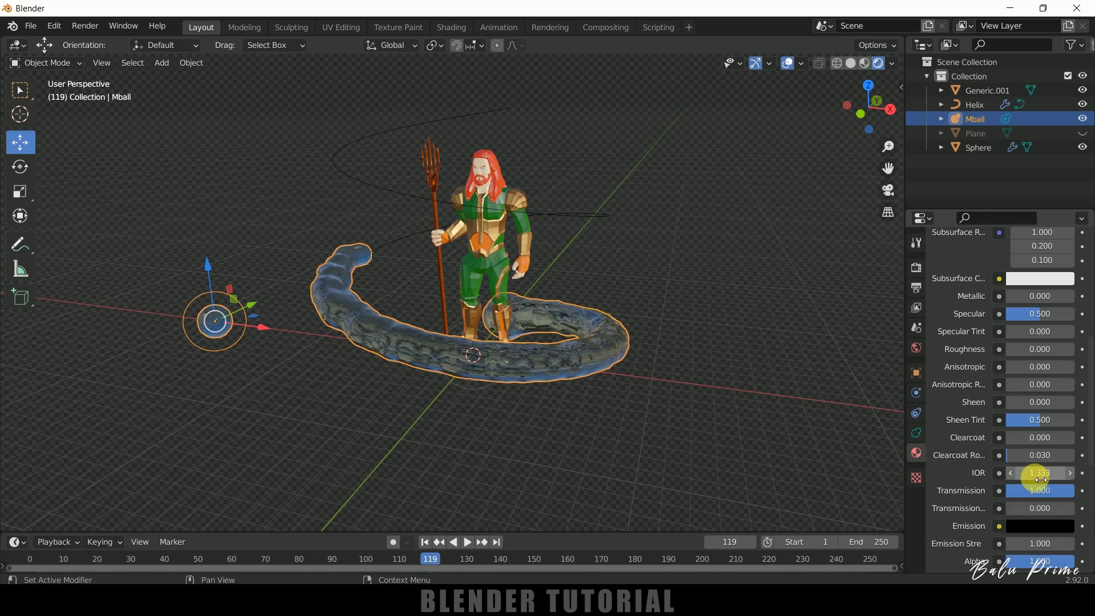
# Play the animation from the first frame to preview the water material on the spiralling stream.
pyautogui.moveTo(696, 418); pyautogui.dragTo(639, 433, button='middle')
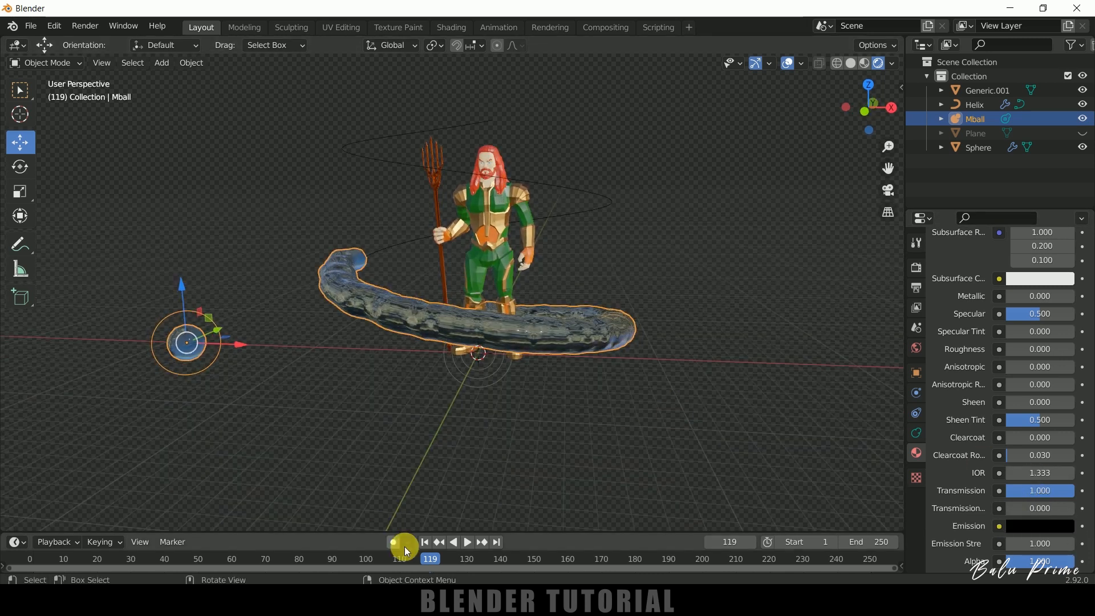
pyautogui.click(425, 542)
pyautogui.click(467, 543)
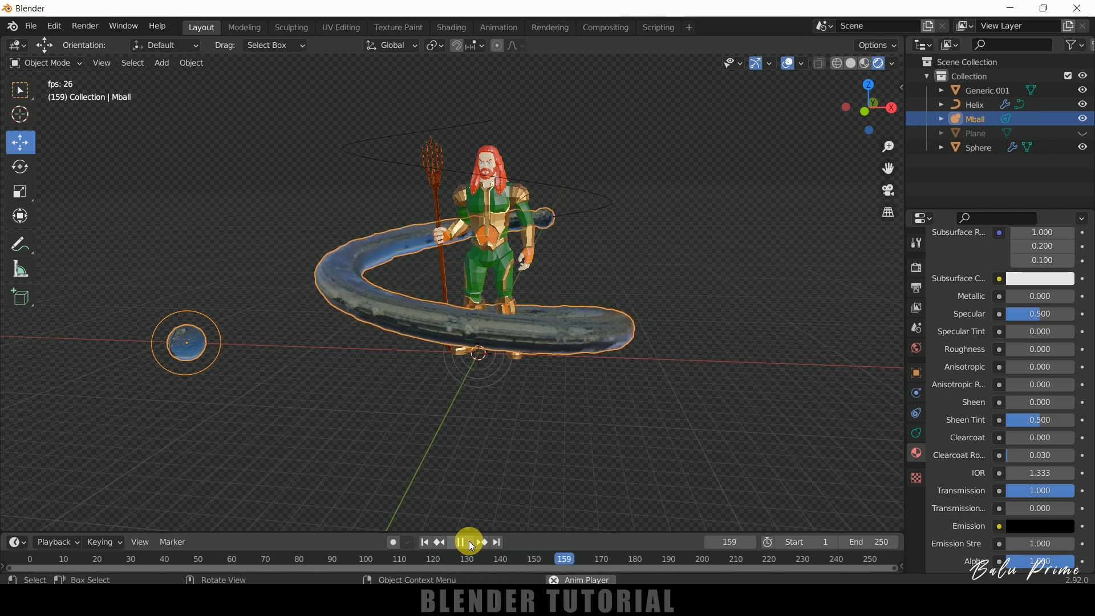
pyautogui.click(469, 543)
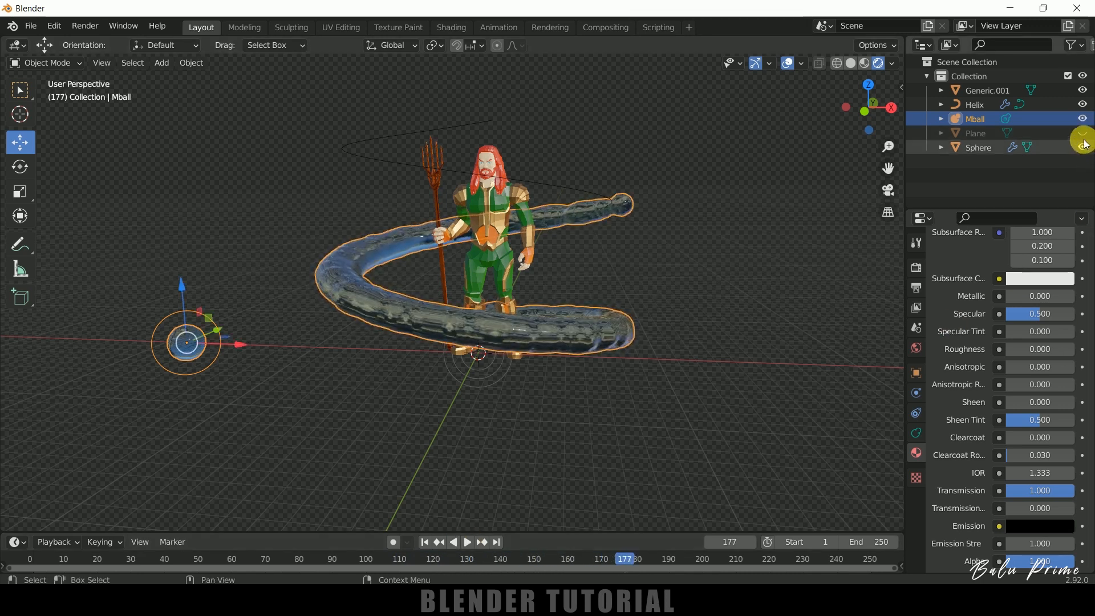
# Unhide the floor plane, preview the animation with it, and deselect the helix.
pyautogui.click(1084, 133)
pyautogui.click(467, 543)
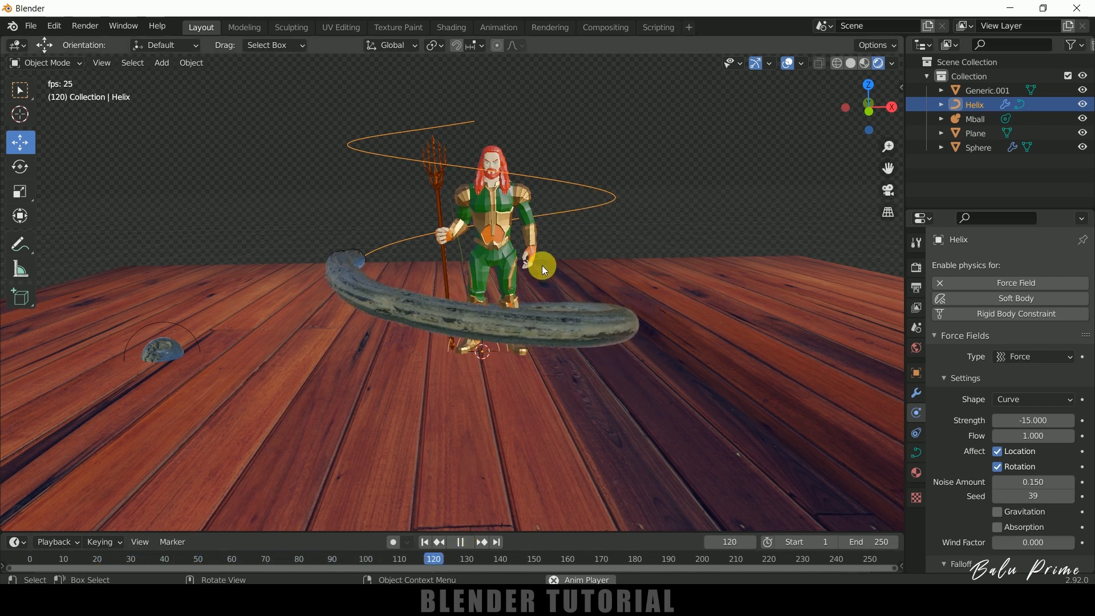
pyautogui.click(464, 543)
pyautogui.click(717, 180)
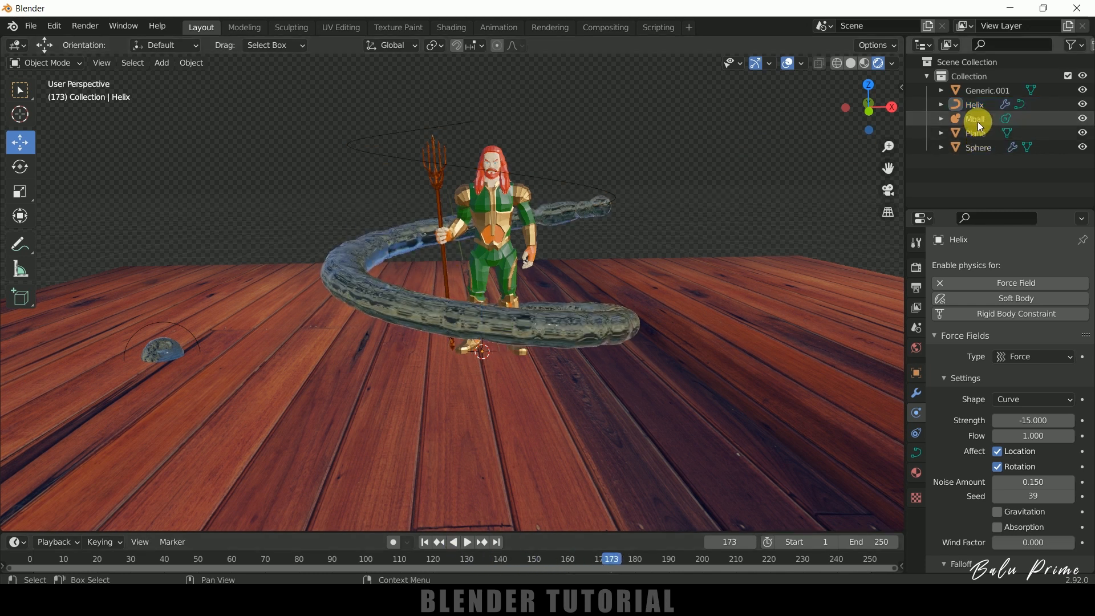
# Bake the particle cache of the emitter sphere and play the baked animation from the first frame.
pyautogui.click(977, 148)
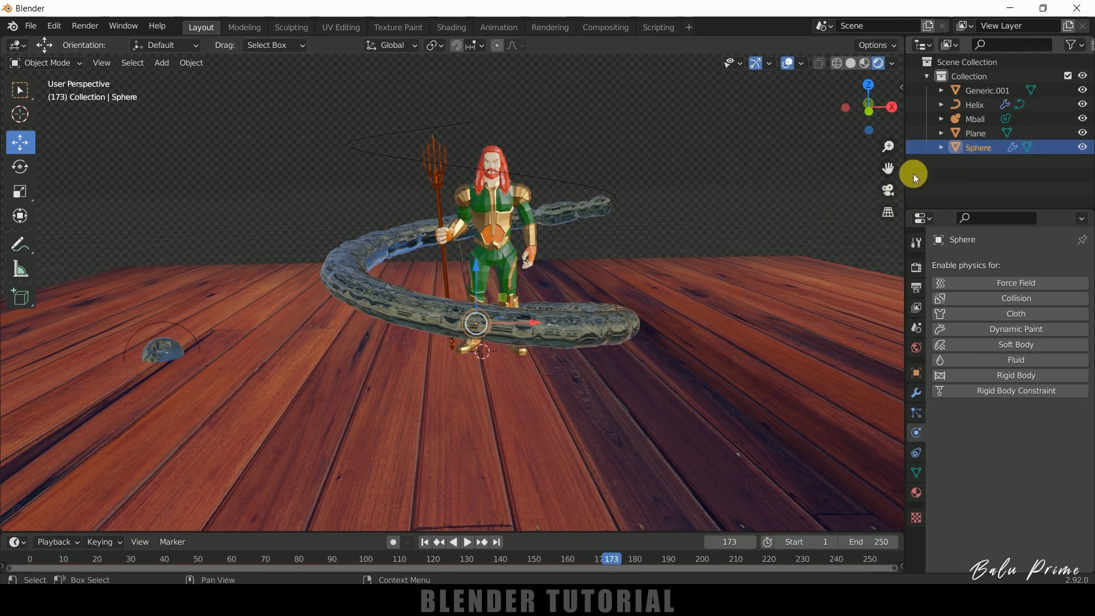
pyautogui.click(917, 414)
pyautogui.scroll(-4, 958, 426)
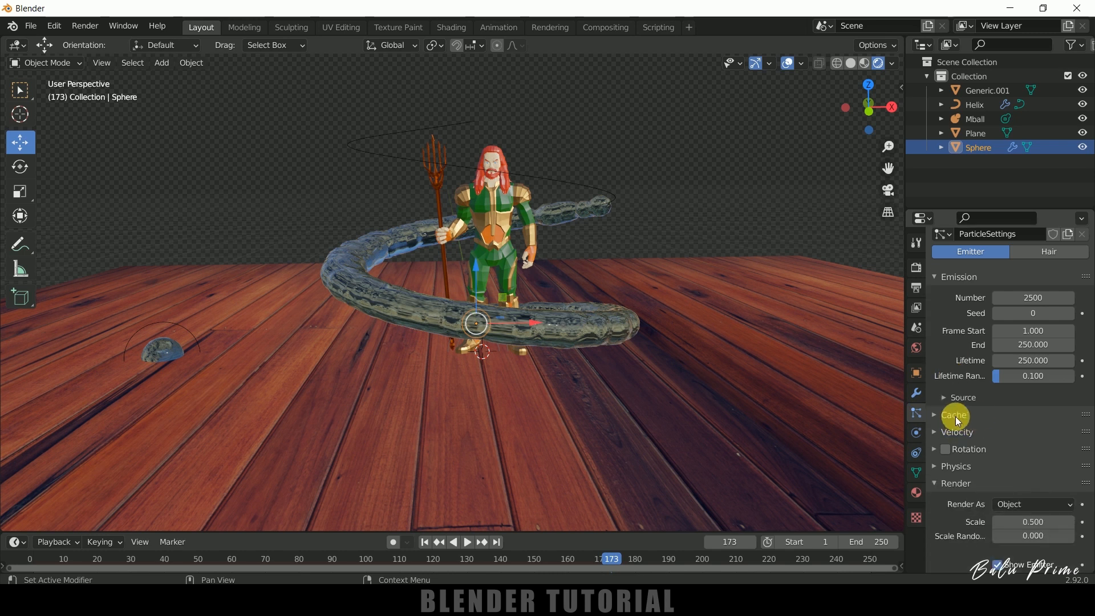
pyautogui.click(938, 424)
pyautogui.scroll(-8, 953, 388)
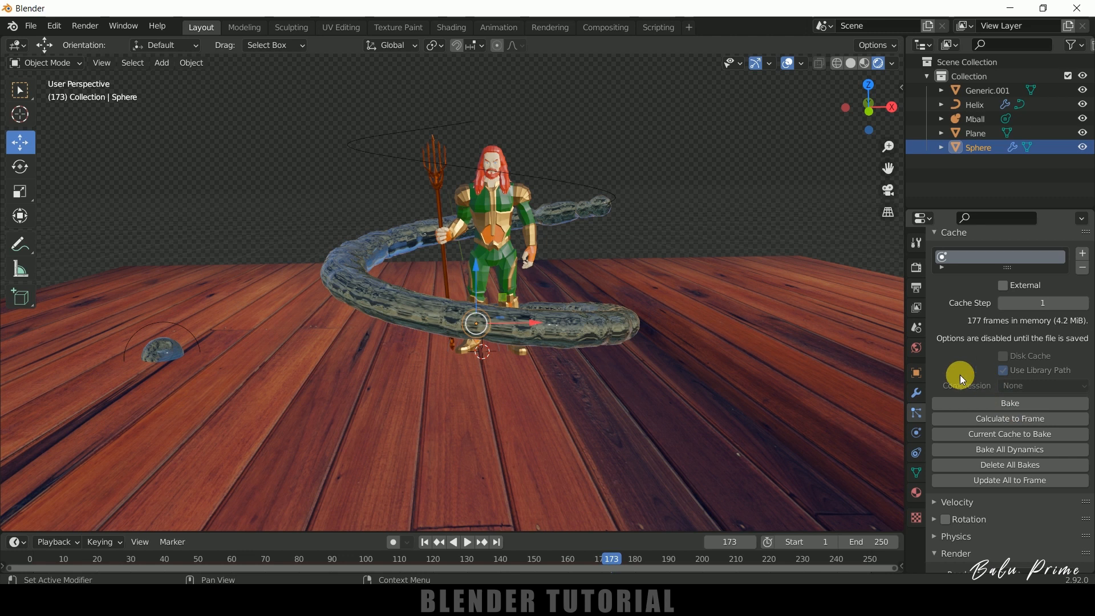
pyautogui.click(1009, 404)
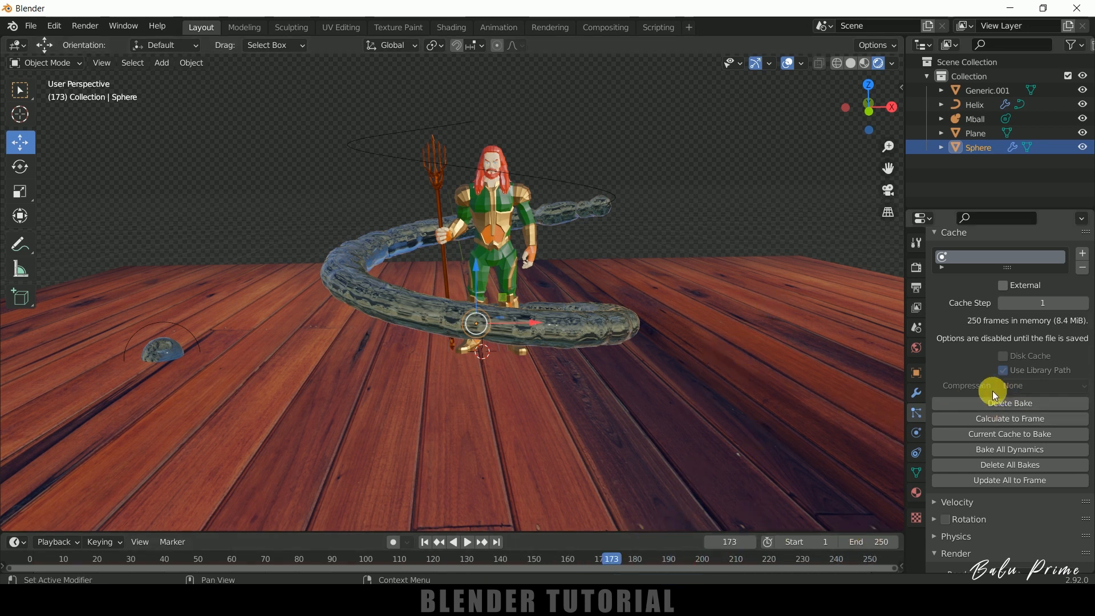
pyautogui.click(425, 542)
pyautogui.click(469, 543)
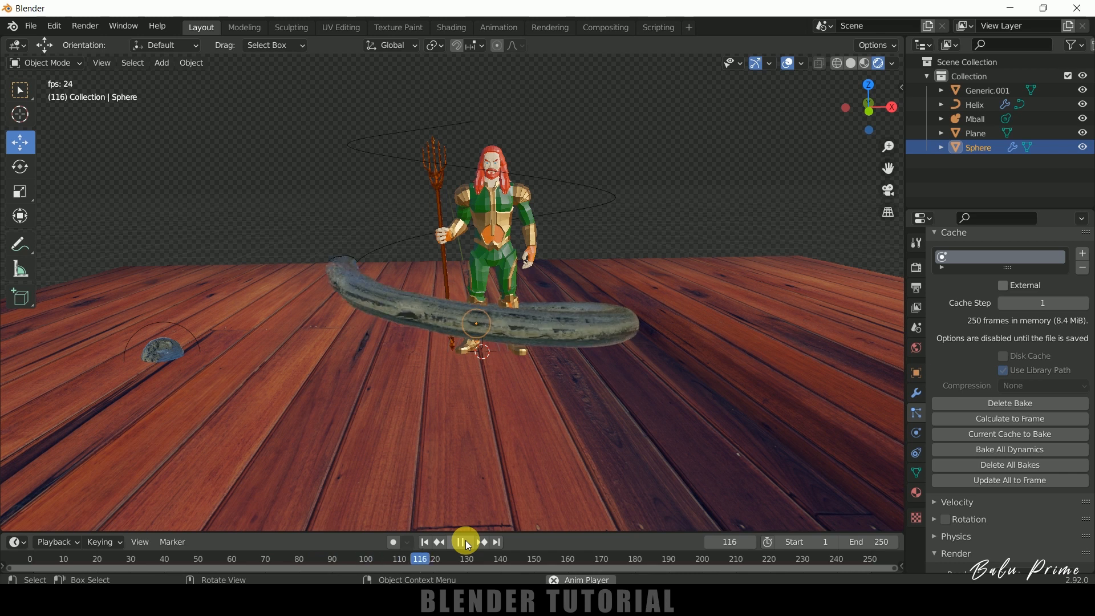
# Stop the playback, add a sun light at the world origin, and set its strength to 5.
pyautogui.click(467, 543)
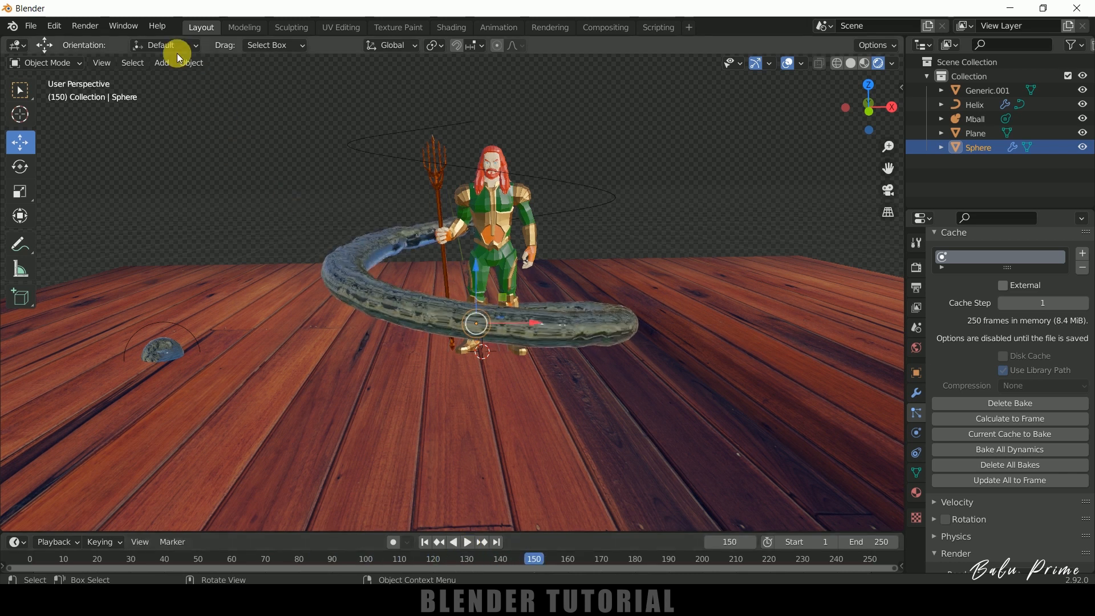
pyautogui.click(160, 63)
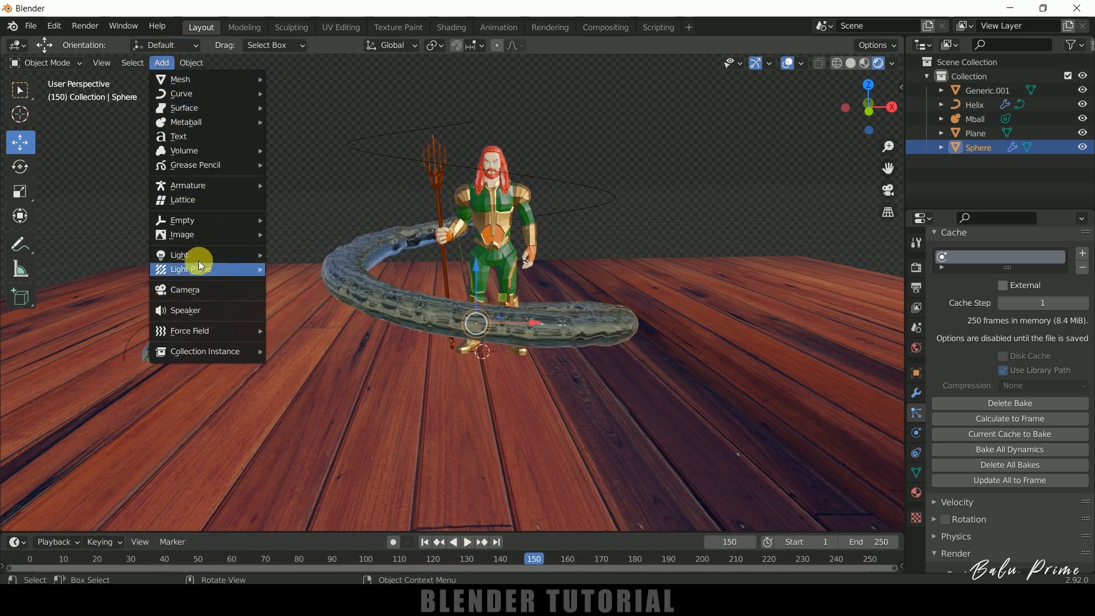
pyautogui.moveTo(207, 260)
pyautogui.click(325, 270)
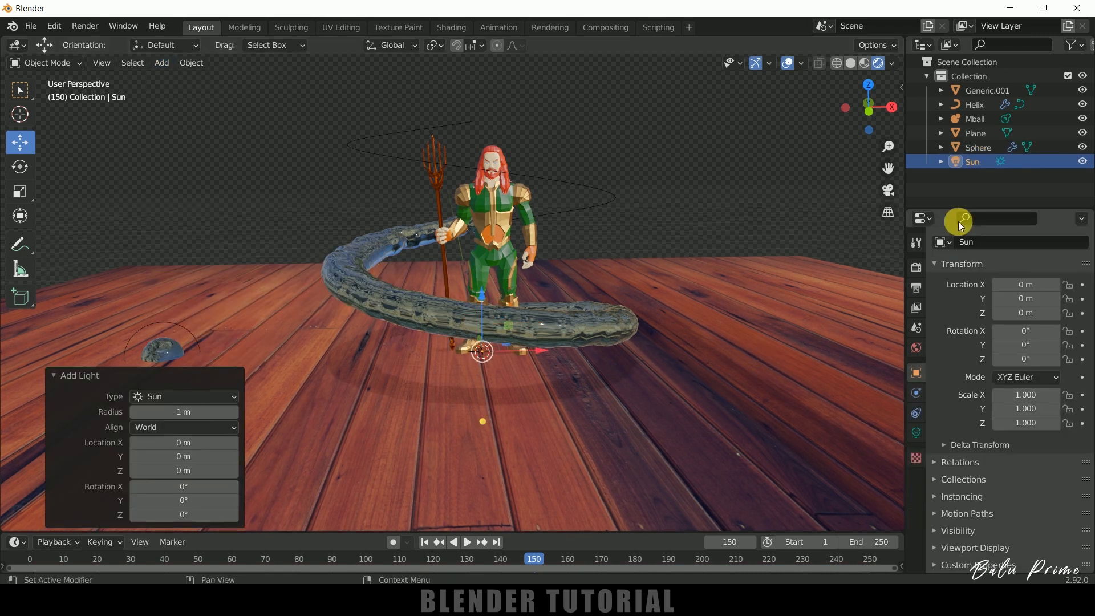
pyautogui.click(916, 435)
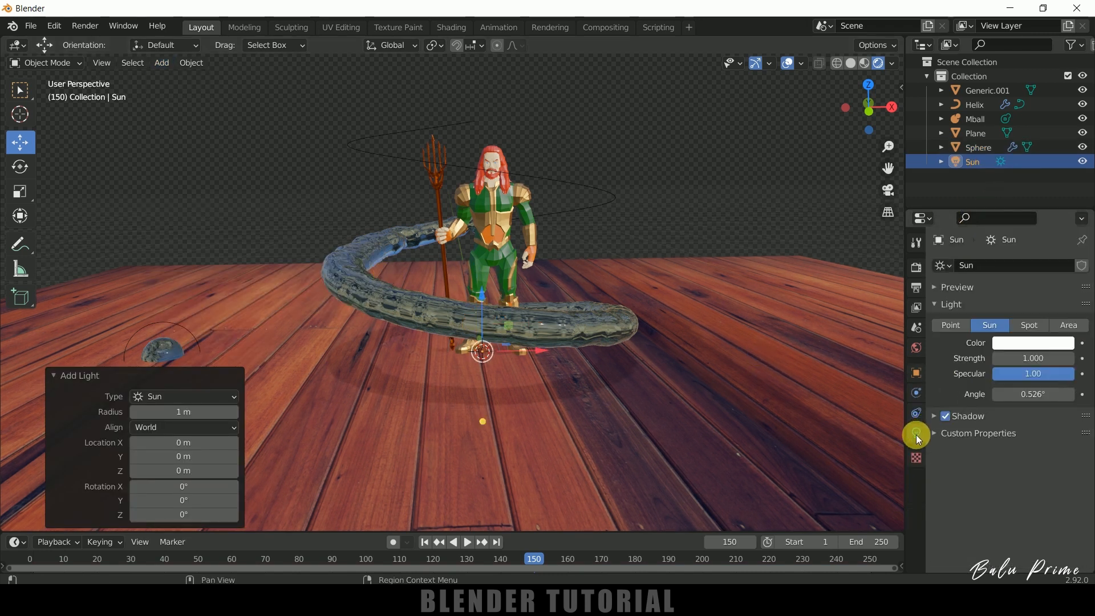
pyautogui.click(1063, 360)
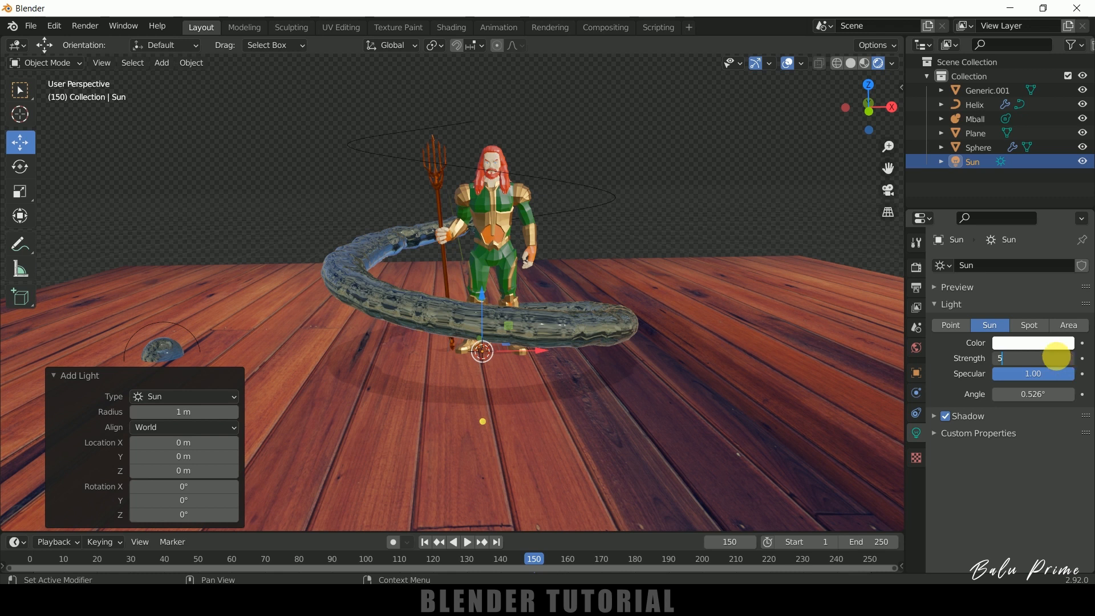
pyautogui.press('Return')
# Soften the sun light's shadows with an angle of 45° and play the animation from the first frame to preview the lighting.
pyautogui.click(1032, 398)
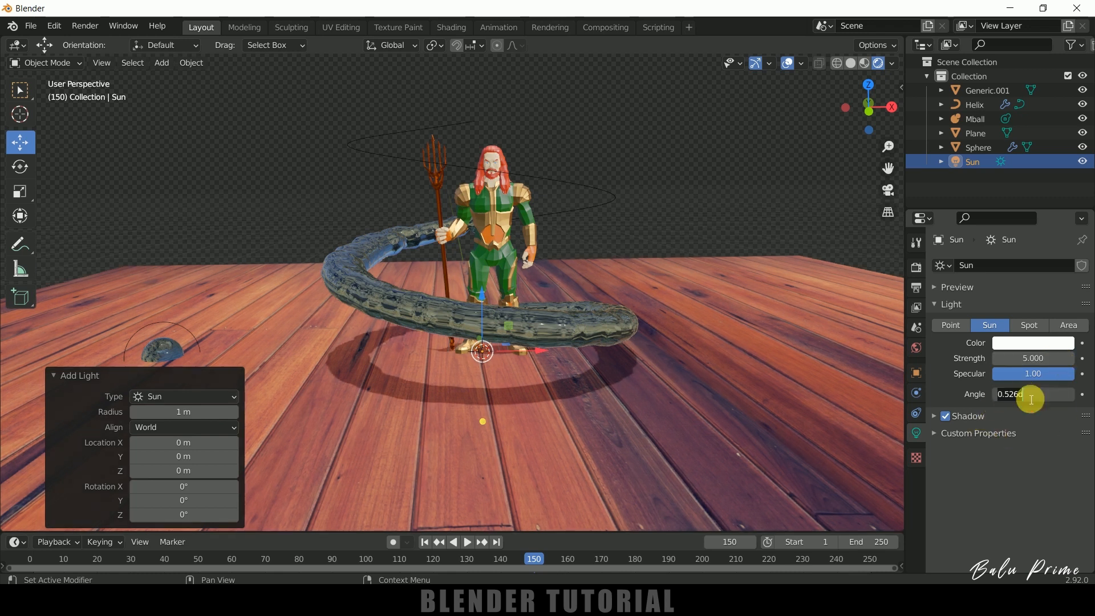
pyautogui.write('12')
pyautogui.press('Return')
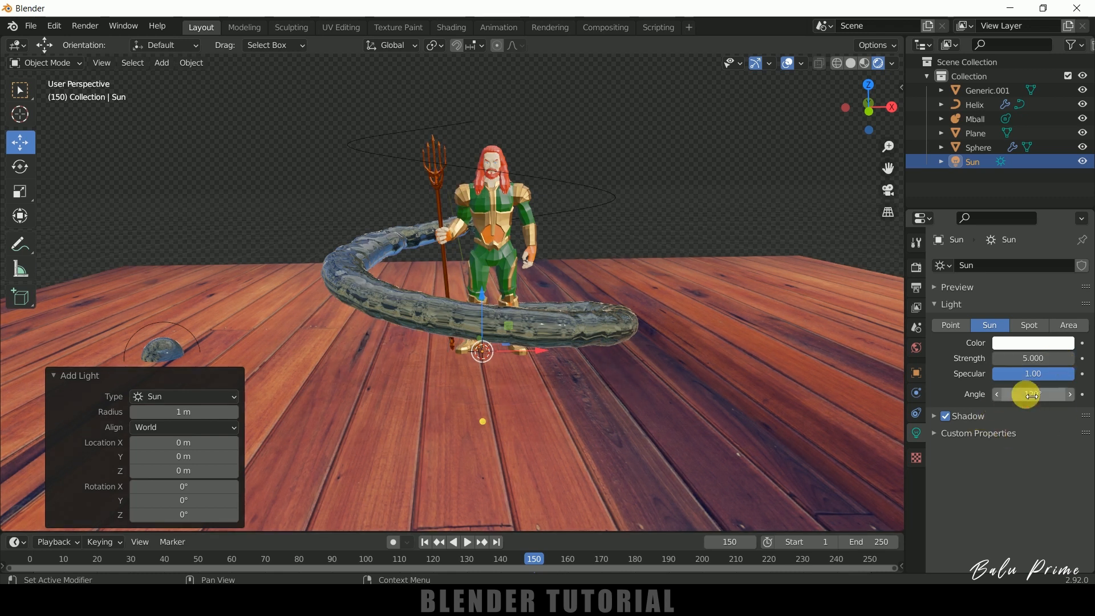
pyautogui.click(1031, 396)
pyautogui.write('45')
pyautogui.press('Return')
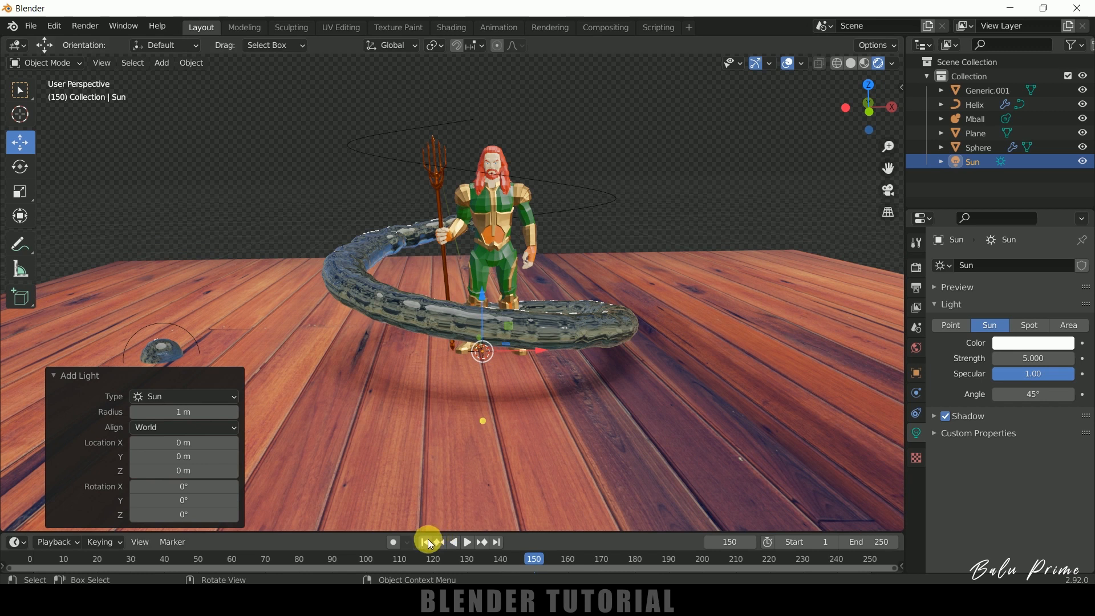
pyautogui.click(427, 543)
pyautogui.click(468, 543)
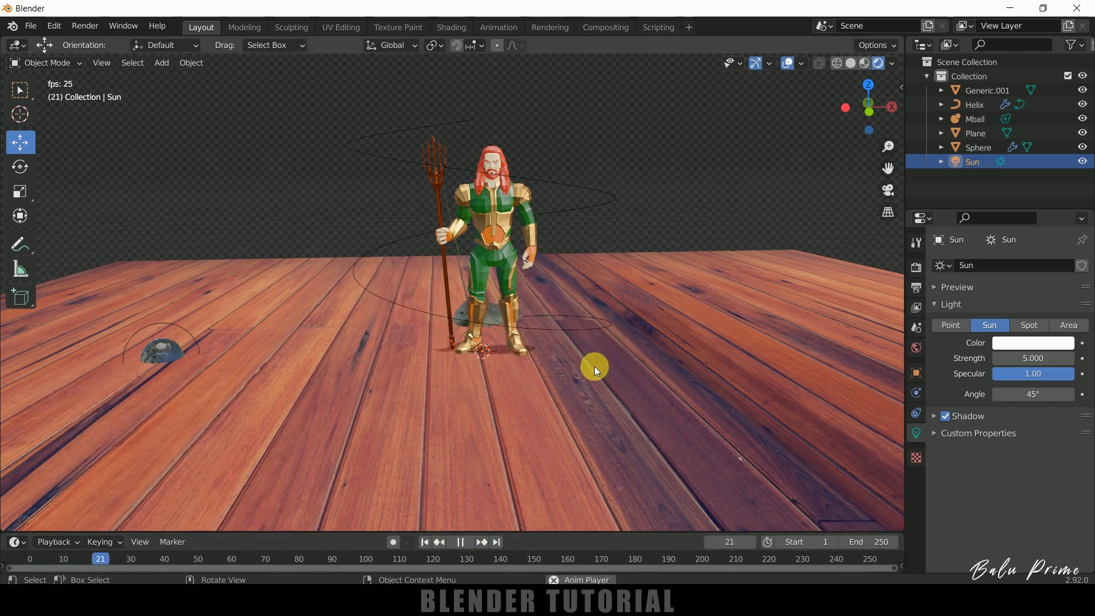